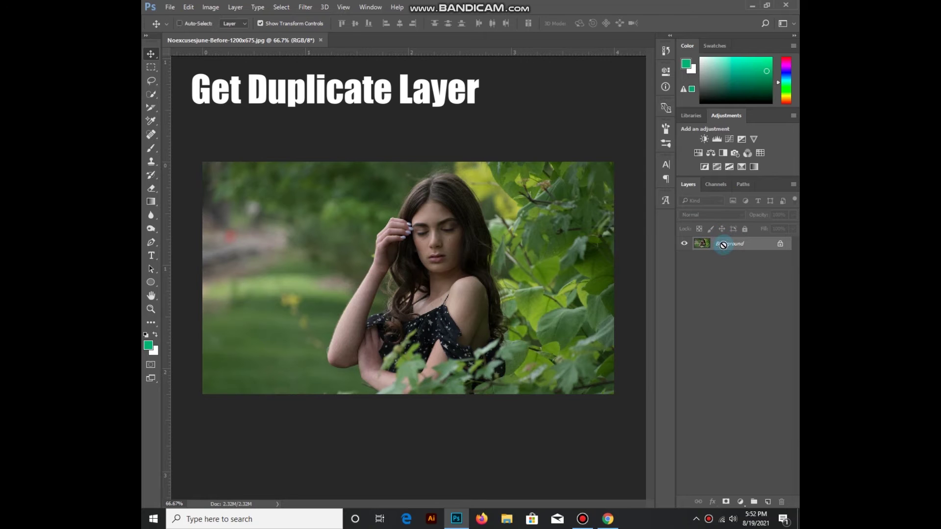
- Copy the portrait into Layer 1, reselect Background, and launch the Camera Raw filter on it
{"action": "key", "text": "ctrl+j"}
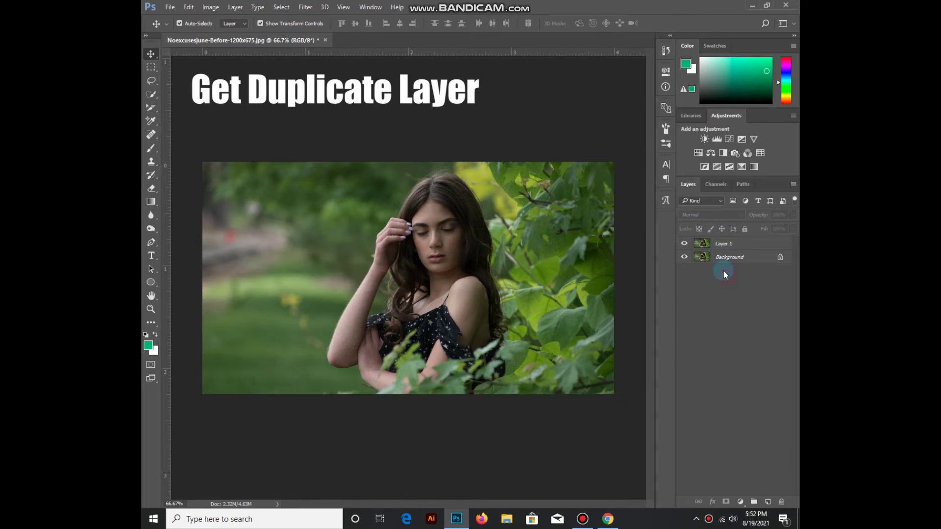
{"action": "left_click", "coordinate": [718, 256]}
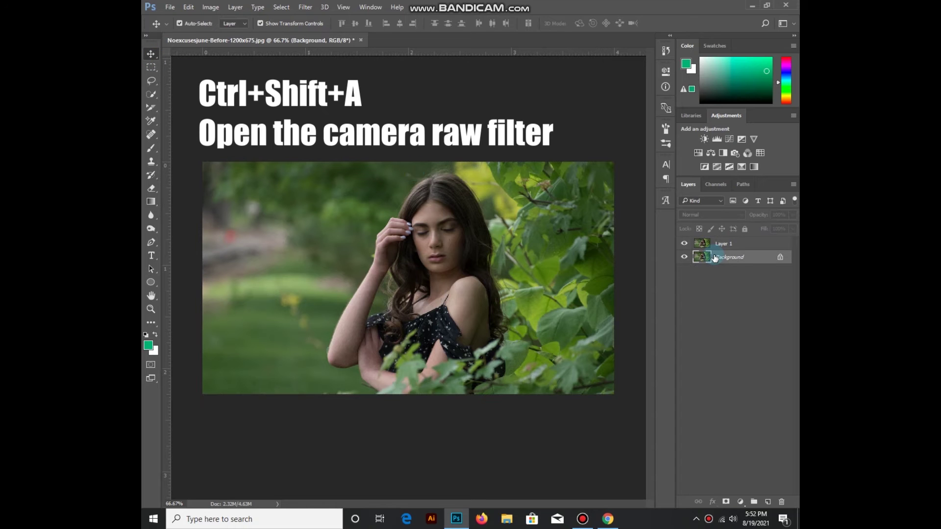
{"action": "key", "text": "ctrl+shift+a"}
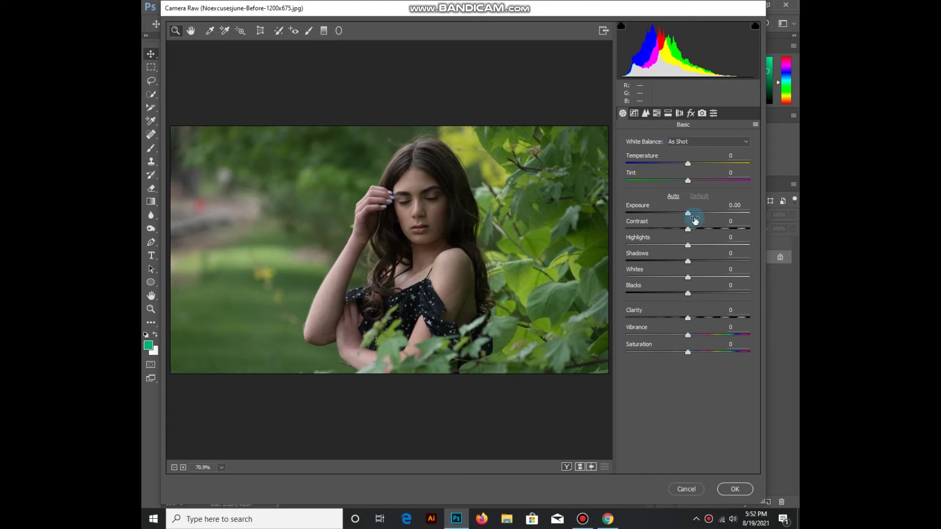
- Set Temperature +1, Exposure +0.60, Contrast +38, Highlights +8, Shadows +52, Whites -13 in Camera Raw
{"action": "mouse_move", "coordinate": [687, 165]}
{"action": "left_mouse_down"}
{"action": "mouse_move", "coordinate": [674, 164]}
{"action": "mouse_move", "coordinate": [693, 166]}
{"action": "mouse_move", "coordinate": [668, 181]}
{"action": "mouse_move", "coordinate": [688, 181]}
{"action": "left_mouse_up"}
{"action": "left_click", "coordinate": [674, 196]}
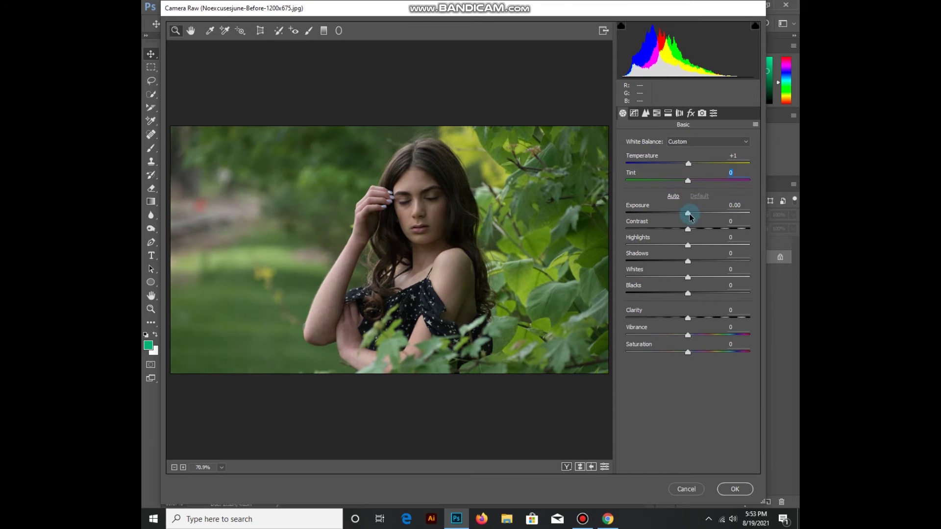
{"action": "left_click_drag", "start_coordinate": [689, 213], "coordinate": [695, 209]}
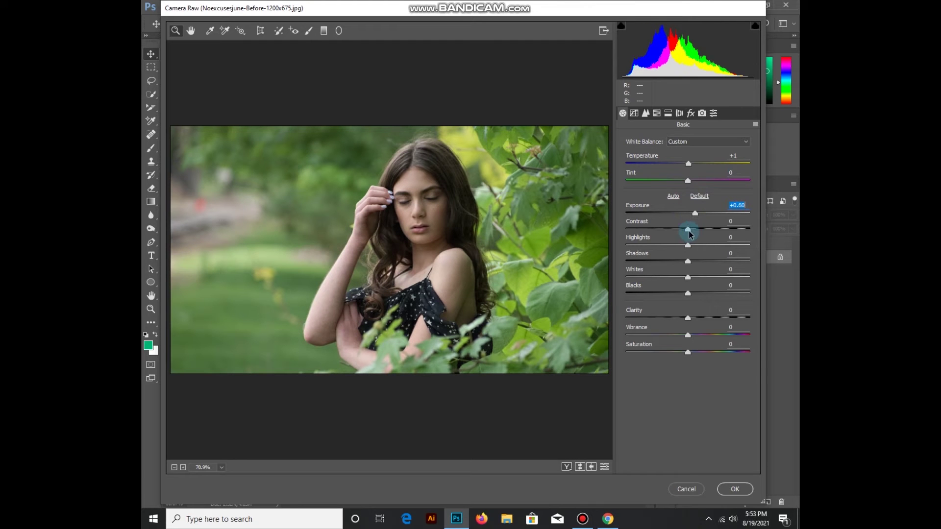
{"action": "mouse_move", "coordinate": [689, 232]}
{"action": "left_mouse_down"}
{"action": "mouse_move", "coordinate": [717, 233]}
{"action": "mouse_move", "coordinate": [684, 244]}
{"action": "mouse_move", "coordinate": [694, 242]}
{"action": "left_mouse_up"}
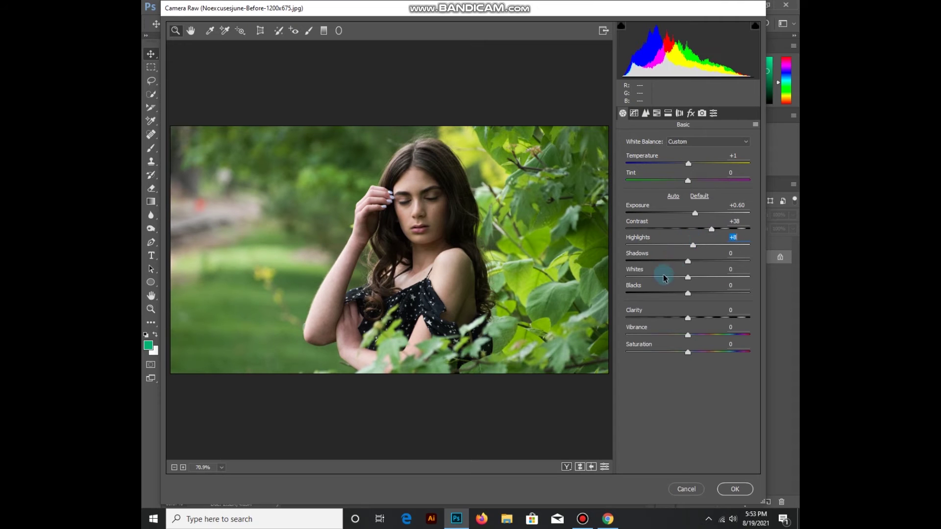
{"action": "left_click_drag", "start_coordinate": [687, 266], "coordinate": [719, 257]}
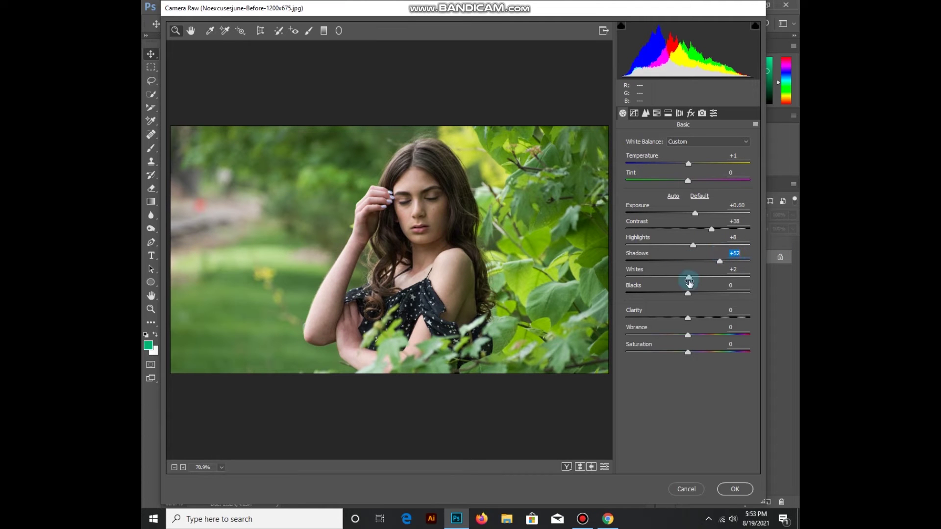
{"action": "mouse_move", "coordinate": [689, 281]}
{"action": "left_mouse_down"}
{"action": "mouse_move", "coordinate": [657, 280]}
{"action": "mouse_move", "coordinate": [704, 273]}
{"action": "mouse_move", "coordinate": [686, 274]}
{"action": "left_mouse_up"}
{"action": "left_click_drag", "start_coordinate": [687, 274], "coordinate": [671, 295]}
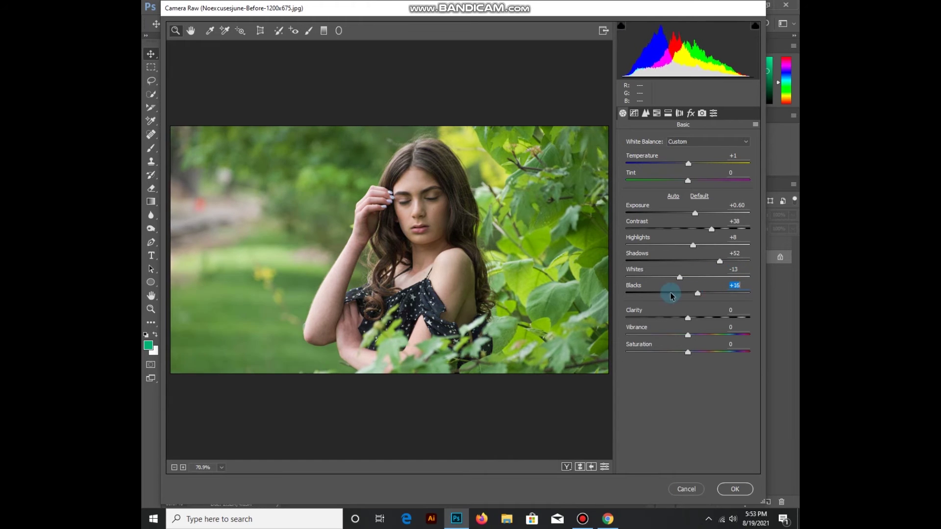
- Set Camera Raw Blacks to +33, Vibrance to +16 and Clarity to +37
{"action": "left_click", "coordinate": [672, 296]}
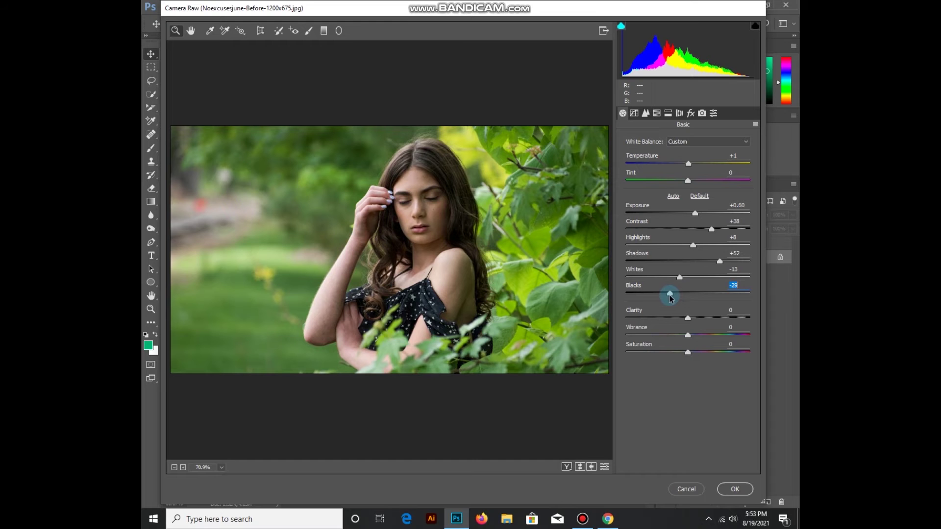
{"action": "left_click_drag", "start_coordinate": [671, 298], "coordinate": [708, 300]}
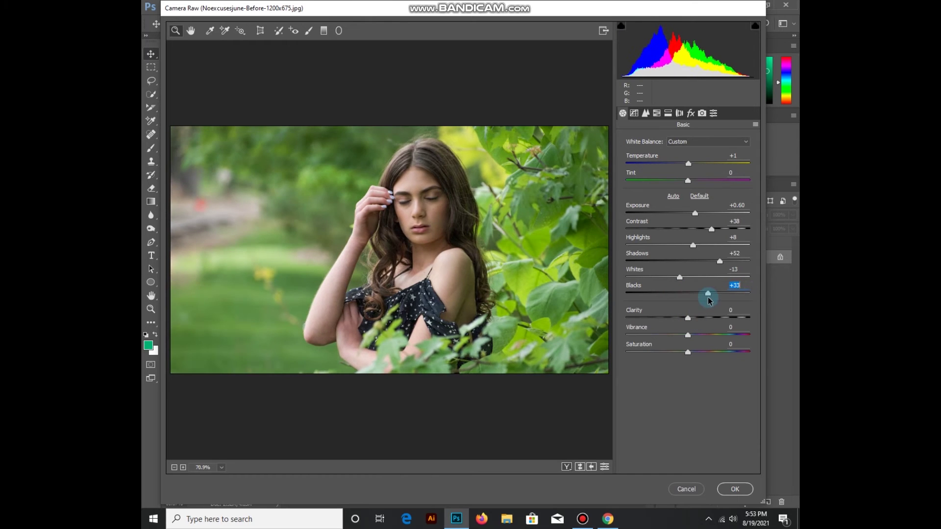
{"action": "mouse_move", "coordinate": [689, 324]}
{"action": "left_mouse_down"}
{"action": "mouse_move", "coordinate": [681, 323]}
{"action": "mouse_move", "coordinate": [706, 318]}
{"action": "left_mouse_up"}
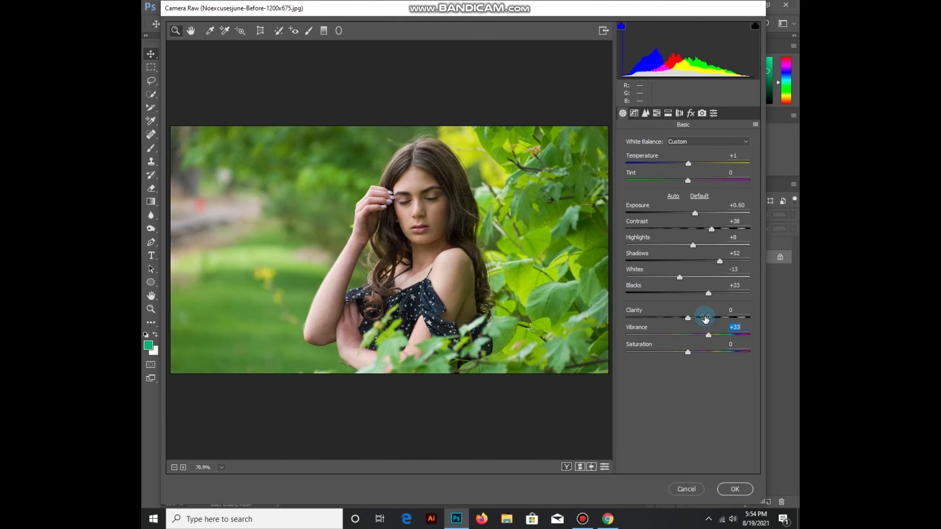
{"action": "mouse_move", "coordinate": [707, 318]}
{"action": "left_mouse_down"}
{"action": "mouse_move", "coordinate": [699, 340]}
{"action": "mouse_move", "coordinate": [693, 319]}
{"action": "mouse_move", "coordinate": [728, 319]}
{"action": "mouse_move", "coordinate": [652, 322]}
{"action": "mouse_move", "coordinate": [730, 312]}
{"action": "mouse_move", "coordinate": [710, 312]}
{"action": "left_mouse_up"}
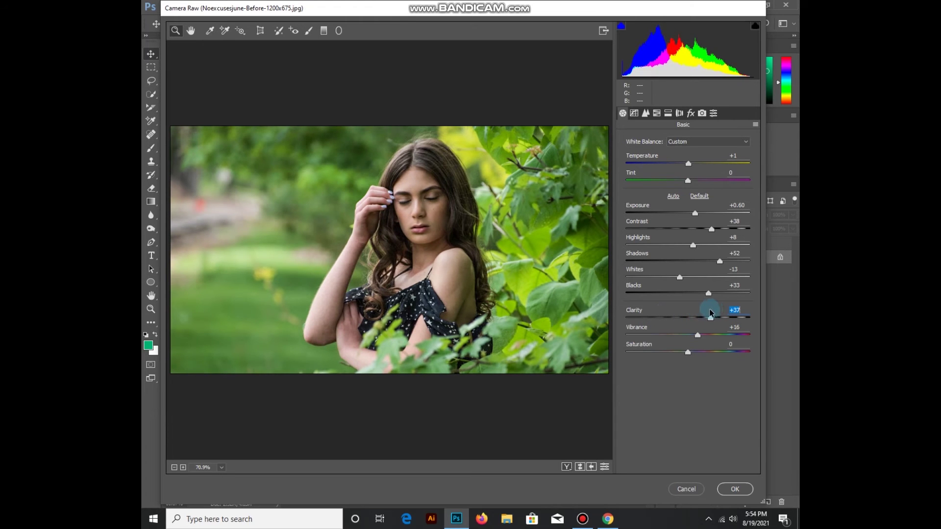
{"action": "mouse_move", "coordinate": [687, 352]}
{"action": "left_mouse_down"}
{"action": "mouse_move", "coordinate": [676, 353]}
{"action": "mouse_move", "coordinate": [700, 353]}
{"action": "mouse_move", "coordinate": [688, 353]}
{"action": "left_mouse_up"}
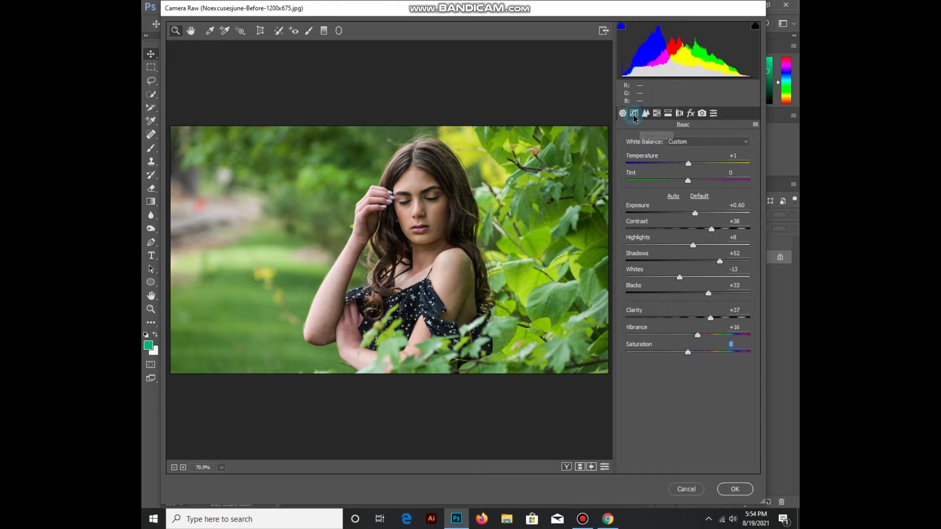
- Set the parametric Tone Curve to Highlights +28, Lights +13, Darks +17, Shadows +15
{"action": "left_click", "coordinate": [645, 114]}
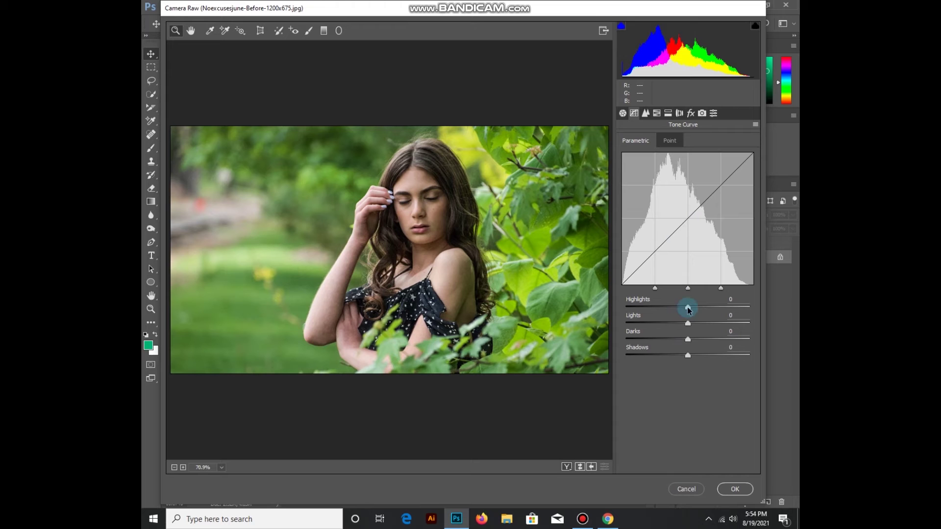
{"action": "left_click_drag", "start_coordinate": [688, 308], "coordinate": [710, 308]}
{"action": "left_click_drag", "start_coordinate": [710, 308], "coordinate": [696, 343]}
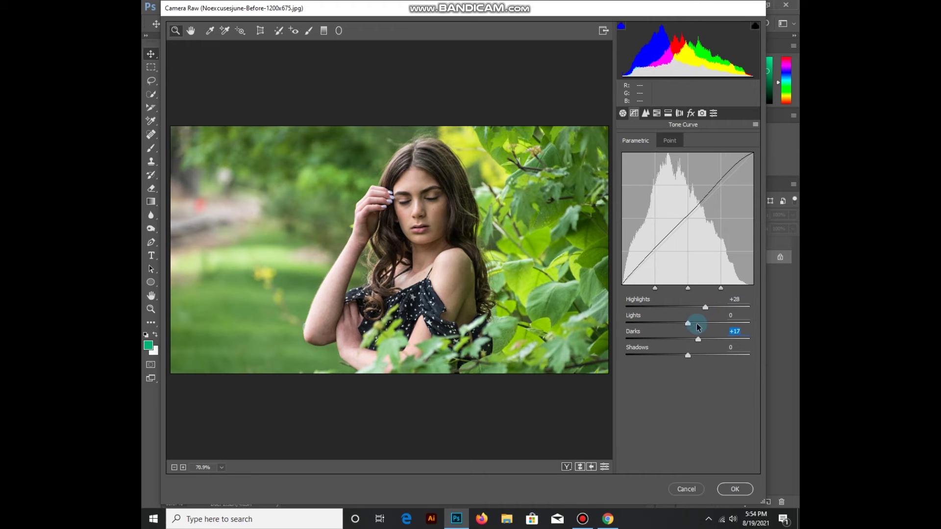
{"action": "left_click_drag", "start_coordinate": [688, 323], "coordinate": [697, 324]}
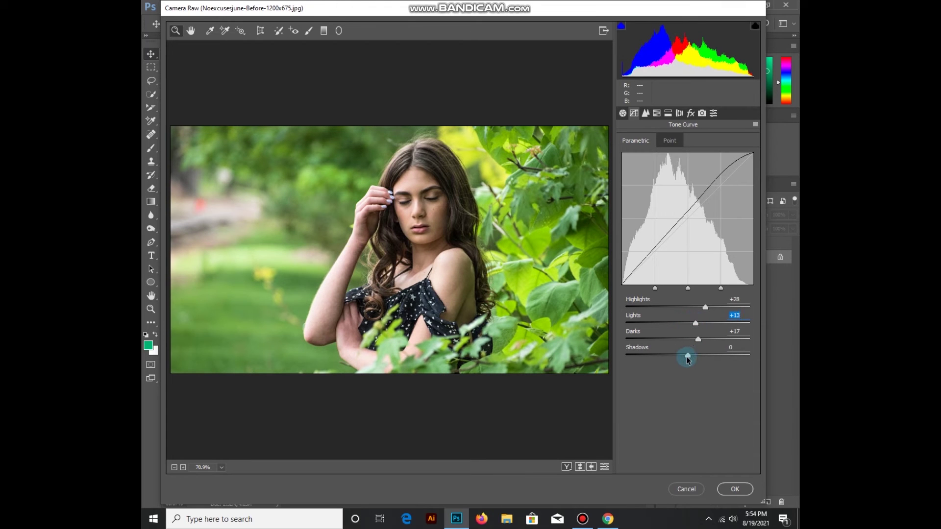
{"action": "left_click_drag", "start_coordinate": [688, 354], "coordinate": [698, 345]}
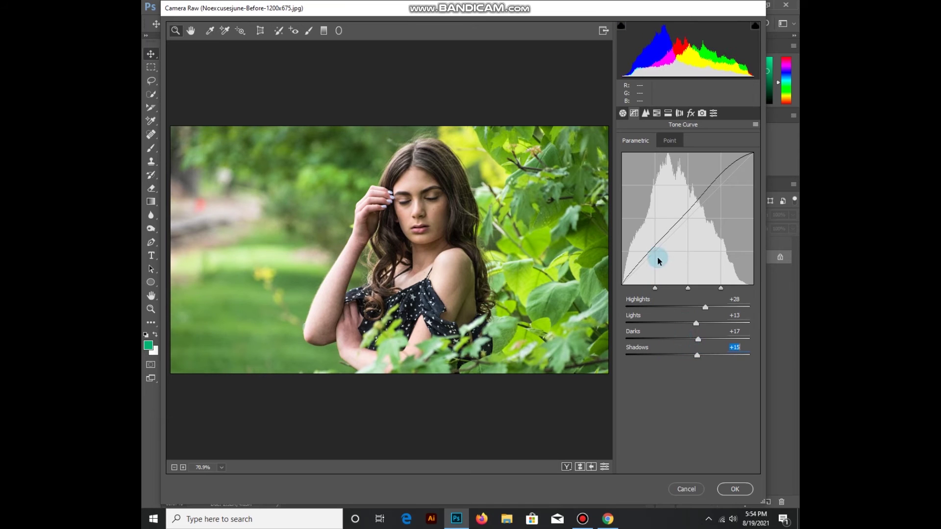
{"action": "left_click", "coordinate": [667, 142]}
{"action": "left_click", "coordinate": [652, 142]}
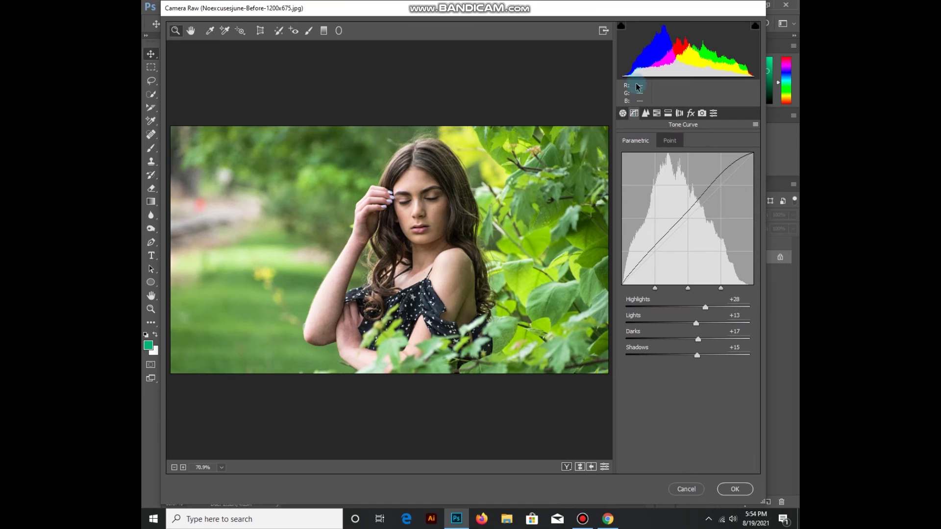
- Shift HSL hues: Reds +27, Greens +49, Aquas +8, Purples +7
{"action": "left_click", "coordinate": [656, 113]}
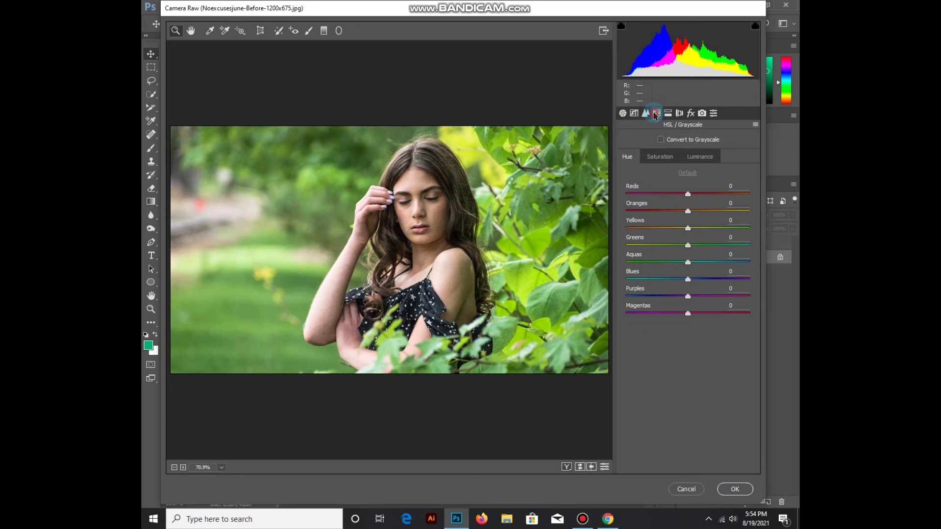
{"action": "mouse_move", "coordinate": [687, 194]}
{"action": "left_mouse_down"}
{"action": "mouse_move", "coordinate": [665, 196]}
{"action": "mouse_move", "coordinate": [706, 194]}
{"action": "left_mouse_up"}
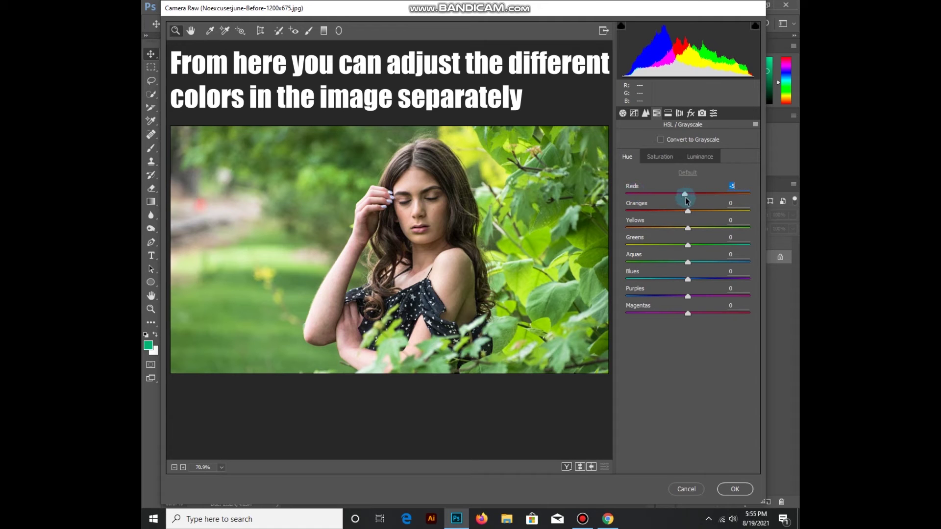
{"action": "left_click_drag", "start_coordinate": [705, 193], "coordinate": [704, 194]}
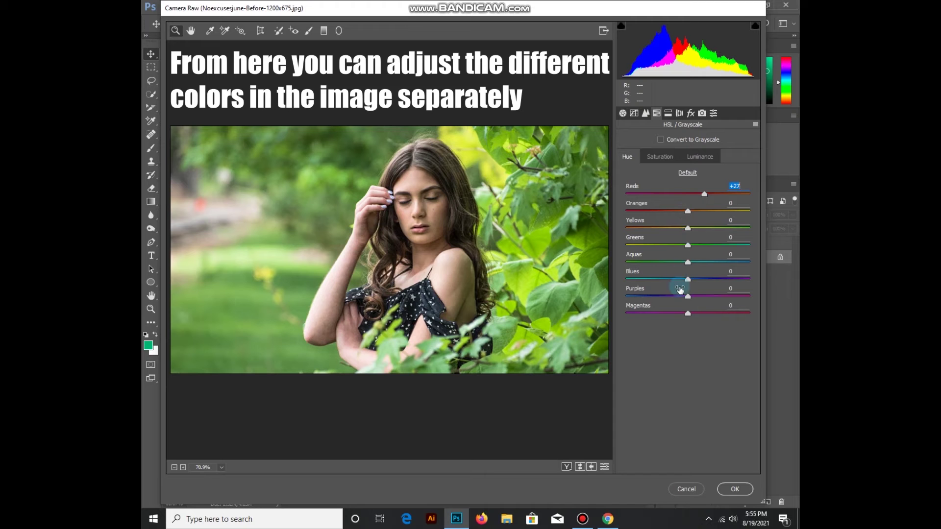
{"action": "left_click_drag", "start_coordinate": [688, 249], "coordinate": [714, 248]}
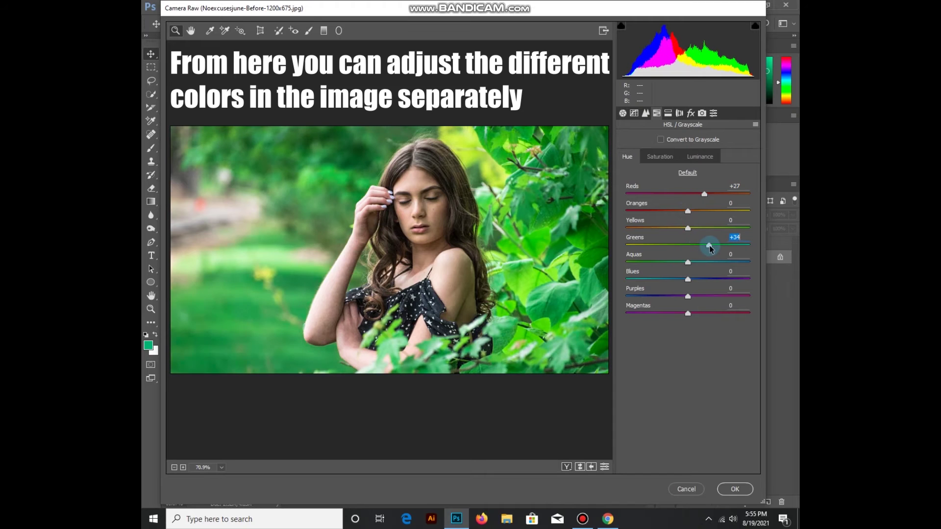
{"action": "mouse_move", "coordinate": [714, 248]}
{"action": "left_mouse_down"}
{"action": "mouse_move", "coordinate": [677, 263]}
{"action": "mouse_move", "coordinate": [744, 270]}
{"action": "mouse_move", "coordinate": [734, 277]}
{"action": "left_mouse_up"}
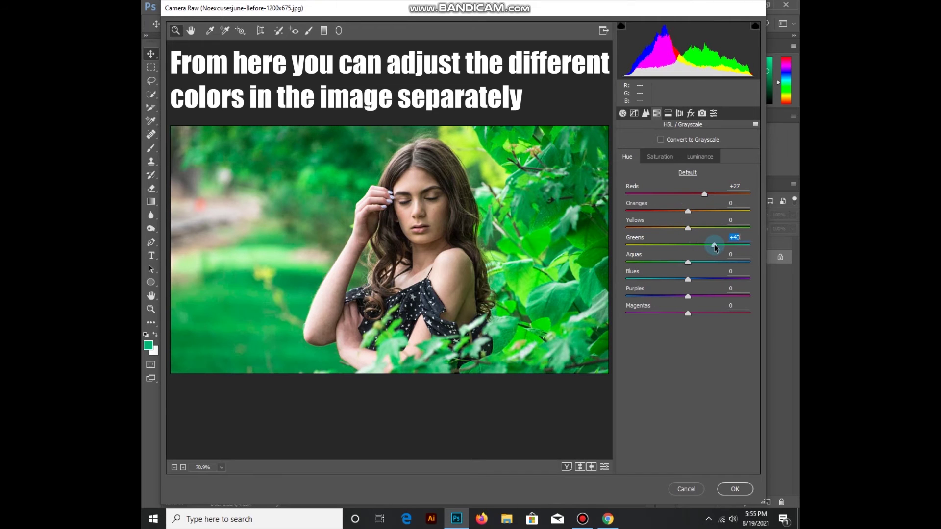
{"action": "left_click", "coordinate": [687, 279]}
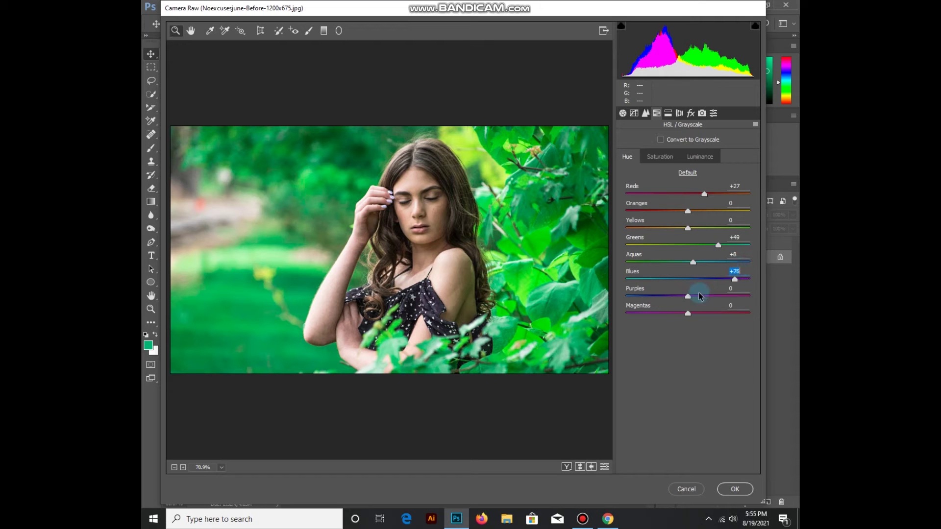
{"action": "left_click_drag", "start_coordinate": [687, 297], "coordinate": [691, 296]}
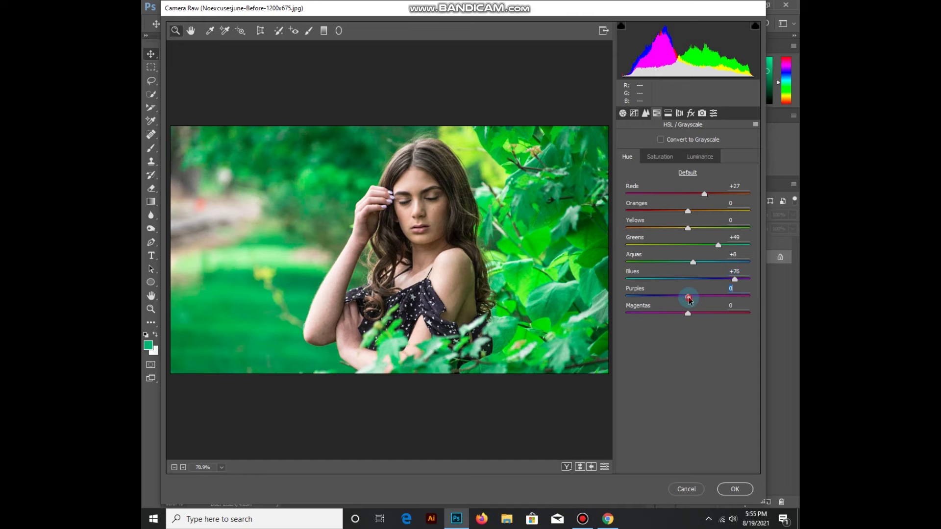
- Adjust the Yellows and Magentas hues, and set Oranges hue to -23
{"action": "mouse_move", "coordinate": [688, 227]}
{"action": "left_mouse_down"}
{"action": "mouse_move", "coordinate": [645, 229]}
{"action": "mouse_move", "coordinate": [685, 238]}
{"action": "mouse_move", "coordinate": [676, 239]}
{"action": "mouse_move", "coordinate": [697, 215]}
{"action": "mouse_move", "coordinate": [670, 223]}
{"action": "left_mouse_up"}
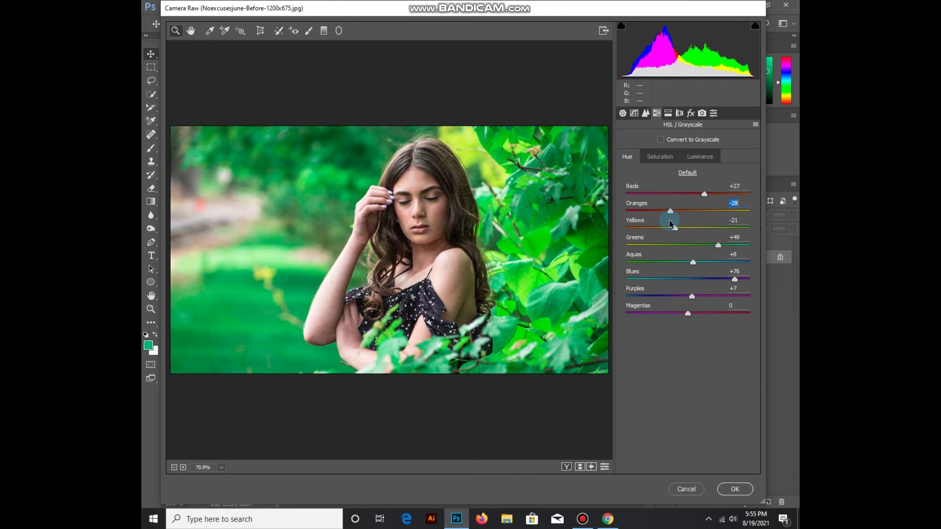
{"action": "left_click_drag", "start_coordinate": [670, 223], "coordinate": [680, 222]}
{"action": "left_click", "coordinate": [676, 229]}
{"action": "mouse_move", "coordinate": [676, 230]}
{"action": "left_mouse_down"}
{"action": "mouse_move", "coordinate": [712, 235]}
{"action": "mouse_move", "coordinate": [691, 236]}
{"action": "left_mouse_up"}
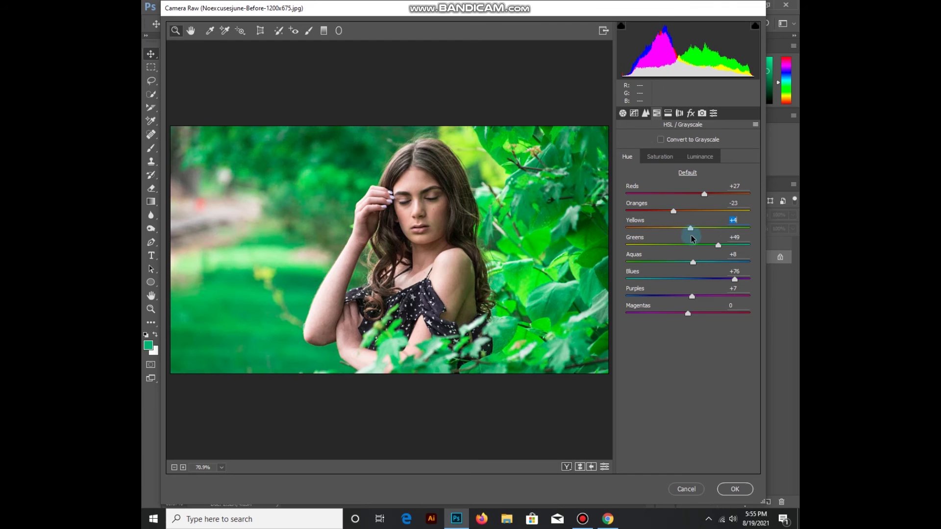
{"action": "mouse_move", "coordinate": [689, 317]}
{"action": "left_mouse_down"}
{"action": "mouse_move", "coordinate": [709, 311]}
{"action": "mouse_move", "coordinate": [666, 313]}
{"action": "mouse_move", "coordinate": [692, 312]}
{"action": "left_mouse_up"}
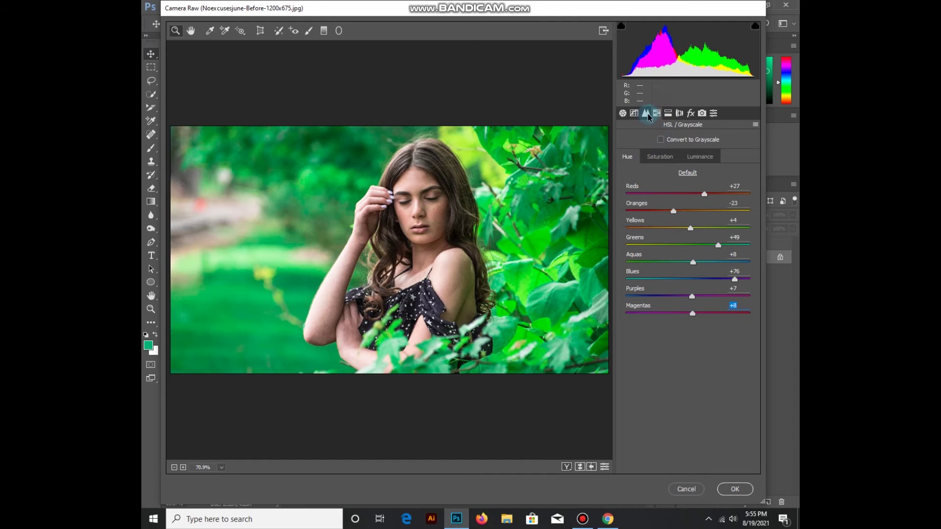
{"action": "left_click", "coordinate": [653, 157]}
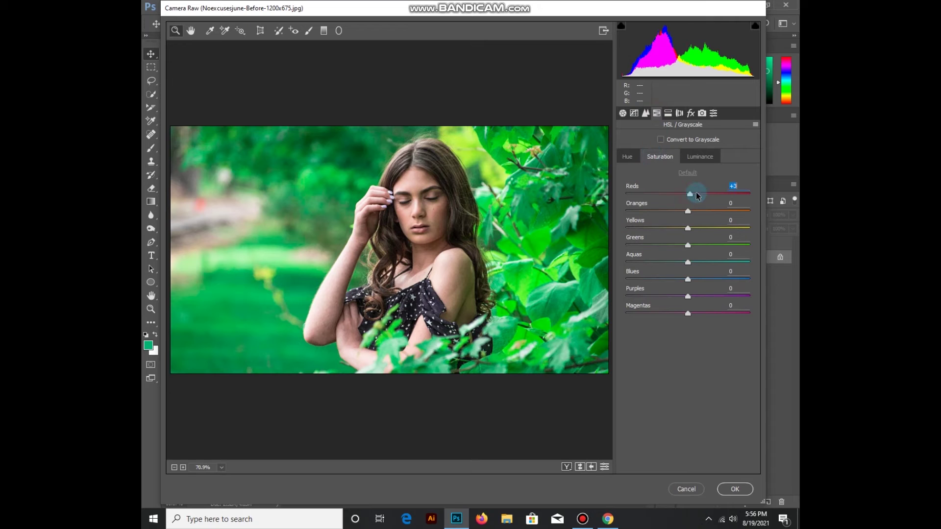
- Raise Reds saturation and Oranges saturation to +13, resetting Yellows saturation to 0
{"action": "mouse_move", "coordinate": [708, 192]}
{"action": "left_mouse_down"}
{"action": "mouse_move", "coordinate": [677, 191]}
{"action": "mouse_move", "coordinate": [703, 212]}
{"action": "mouse_move", "coordinate": [733, 212]}
{"action": "left_mouse_up"}
{"action": "left_click_drag", "start_coordinate": [685, 211], "coordinate": [688, 211]}
{"action": "left_click_drag", "start_coordinate": [690, 213], "coordinate": [694, 229]}
{"action": "left_click", "coordinate": [688, 228]}
{"action": "mouse_move", "coordinate": [627, 231]}
{"action": "left_mouse_down"}
{"action": "mouse_move", "coordinate": [698, 235]}
{"action": "mouse_move", "coordinate": [703, 245]}
{"action": "mouse_move", "coordinate": [694, 249]}
{"action": "left_mouse_up"}
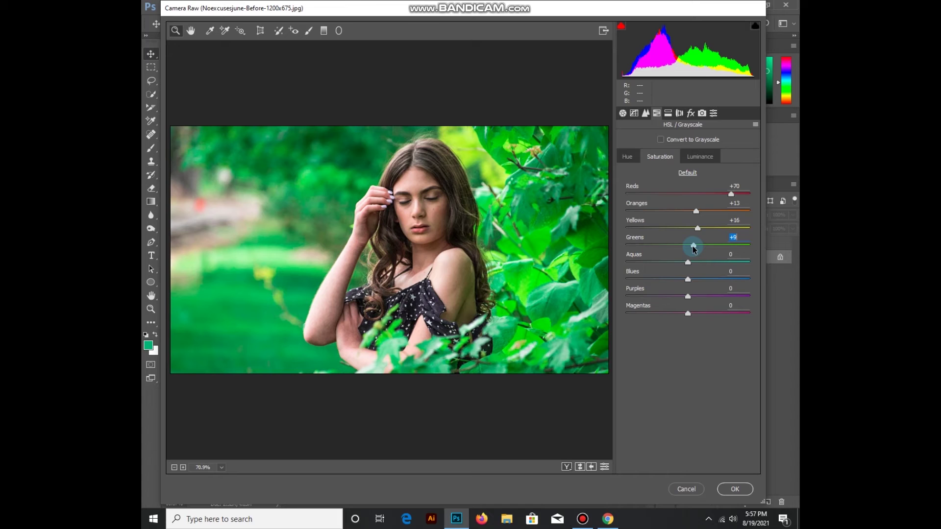
{"action": "double_click", "coordinate": [696, 228]}
- Set the Yellows hue to +30
{"action": "left_click", "coordinate": [637, 160]}
{"action": "left_click_drag", "start_coordinate": [687, 229], "coordinate": [698, 234]}
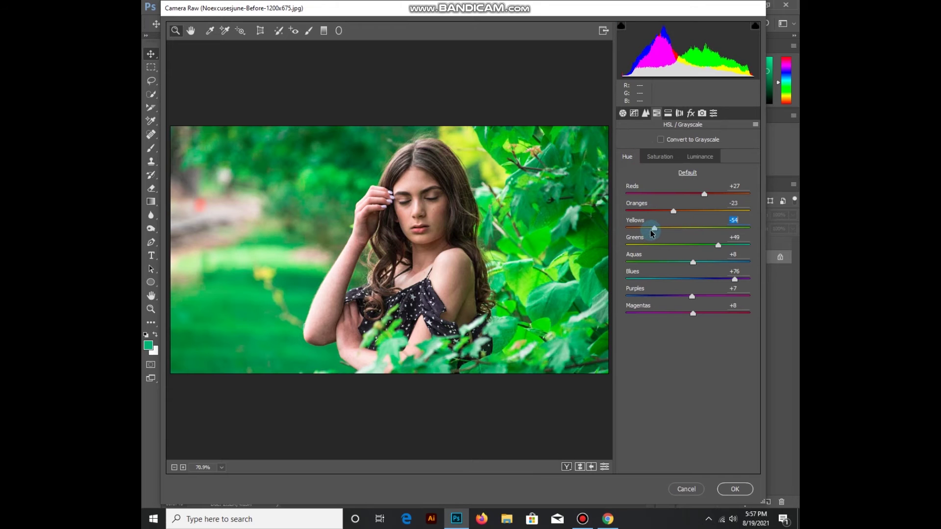
{"action": "left_click", "coordinate": [706, 229]}
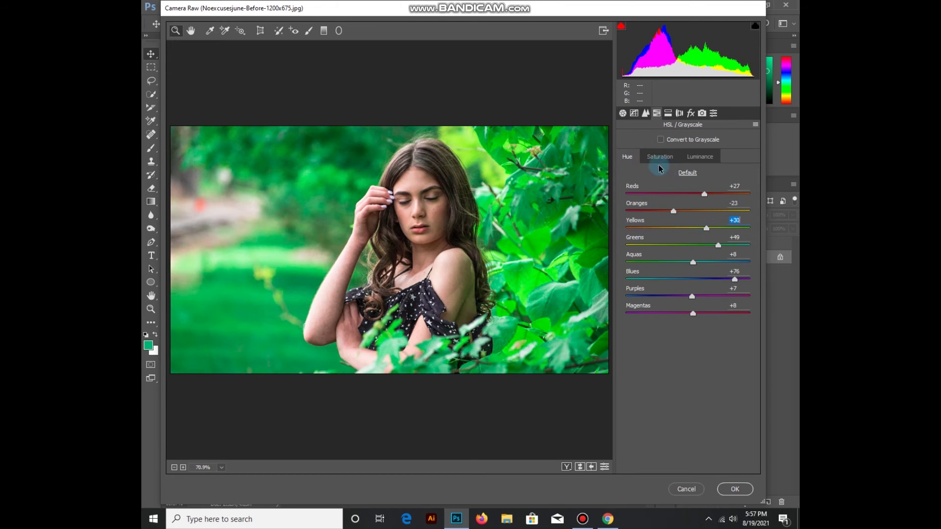
{"action": "left_click", "coordinate": [659, 158]}
- Set saturation to Aquas -100, Greens +33 and Purples -26
{"action": "left_click_drag", "start_coordinate": [687, 263], "coordinate": [710, 262]}
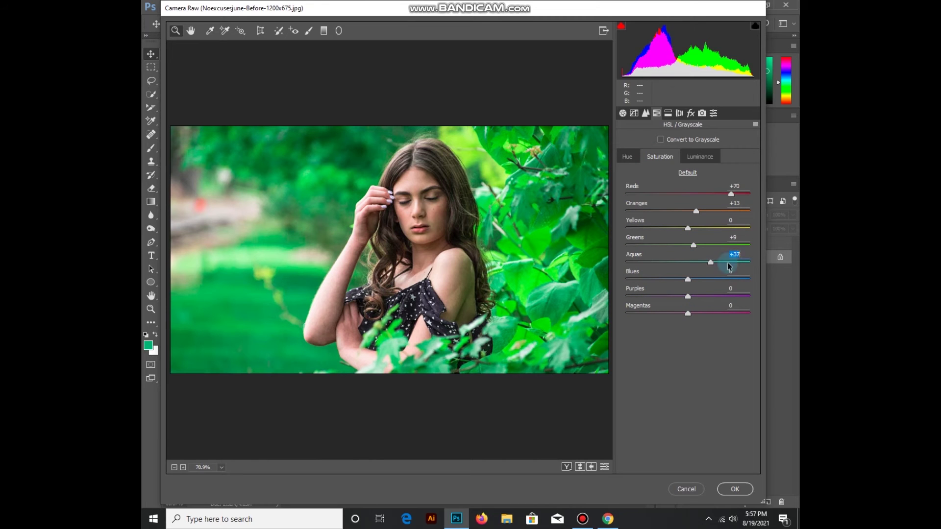
{"action": "left_click_drag", "start_coordinate": [729, 266], "coordinate": [624, 267]}
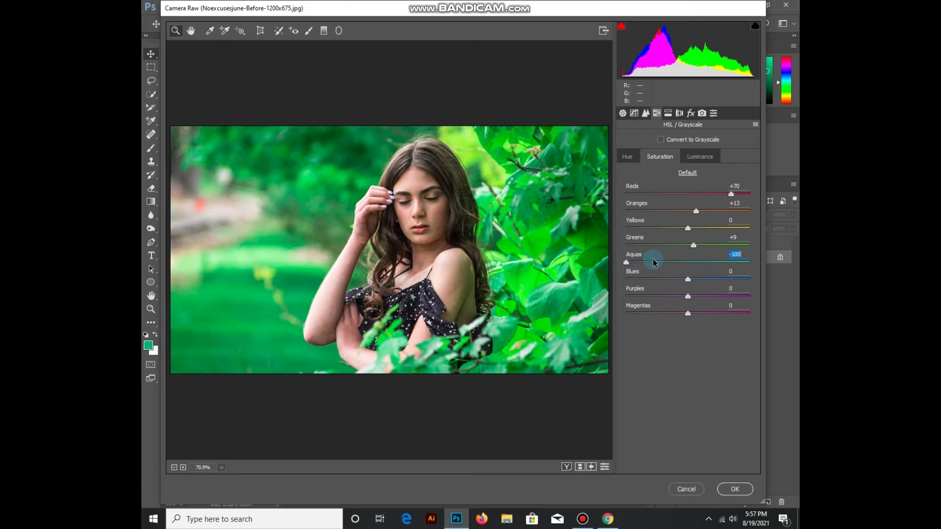
{"action": "mouse_move", "coordinate": [692, 245]}
{"action": "left_mouse_down"}
{"action": "mouse_move", "coordinate": [646, 245]}
{"action": "mouse_move", "coordinate": [708, 245]}
{"action": "left_mouse_up"}
{"action": "left_click", "coordinate": [688, 297]}
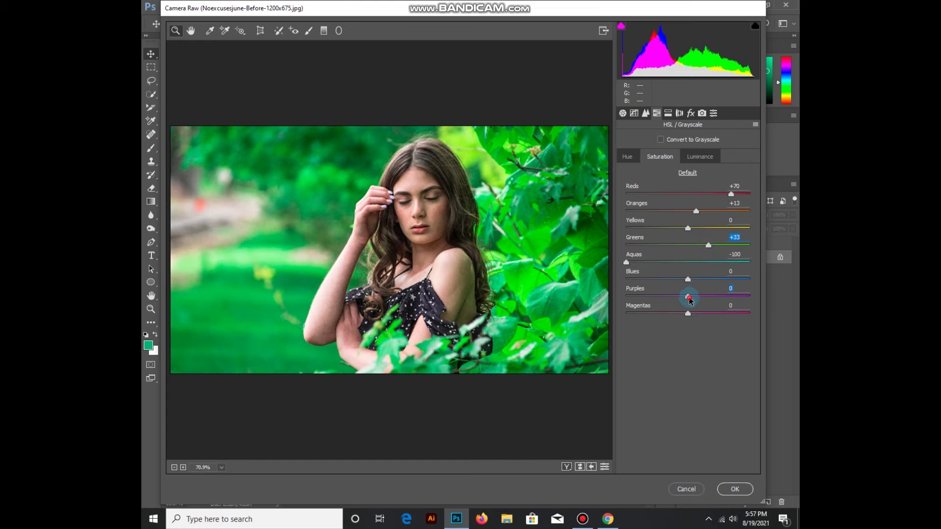
{"action": "mouse_move", "coordinate": [690, 300]}
{"action": "left_mouse_down"}
{"action": "mouse_move", "coordinate": [671, 296]}
{"action": "mouse_move", "coordinate": [719, 279]}
{"action": "mouse_move", "coordinate": [689, 280]}
{"action": "left_mouse_up"}
- Darken the Greens luminance slightly
{"action": "left_click", "coordinate": [683, 157]}
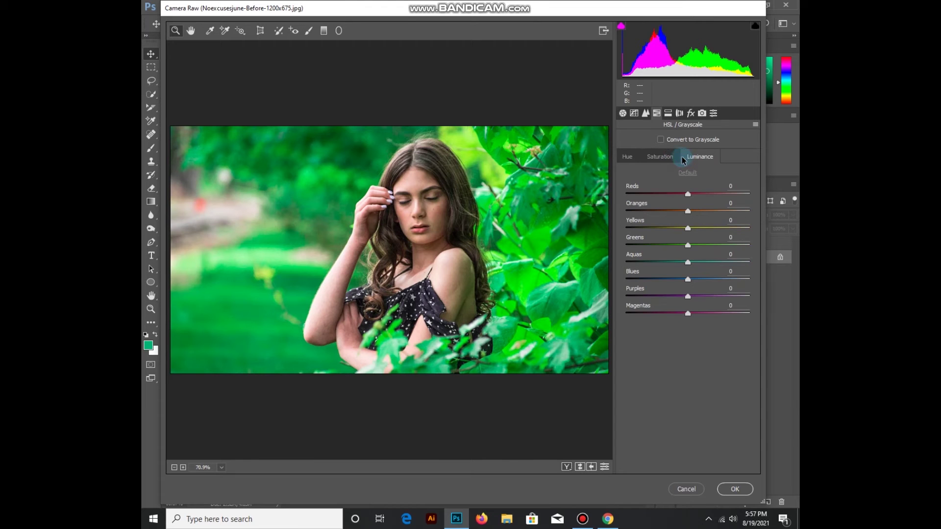
{"action": "left_click_drag", "start_coordinate": [687, 245], "coordinate": [686, 246]}
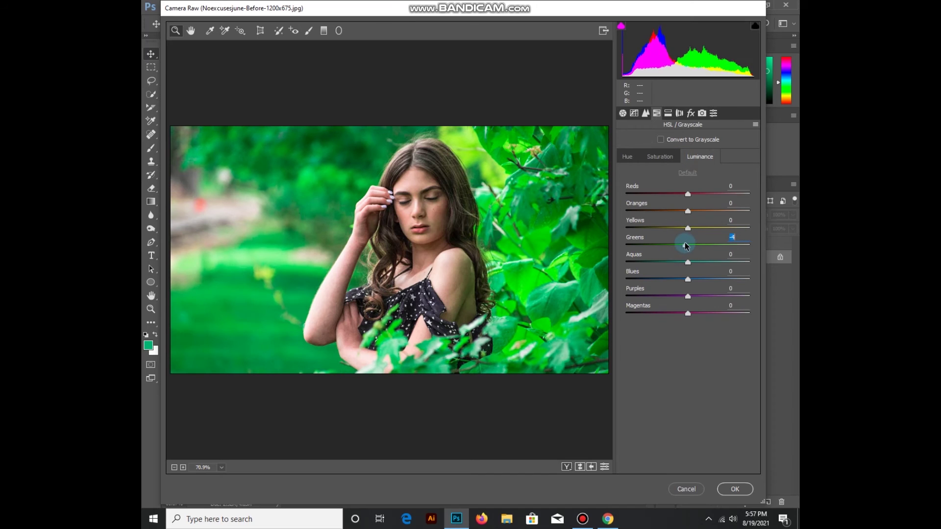
{"action": "left_click", "coordinate": [627, 156]}
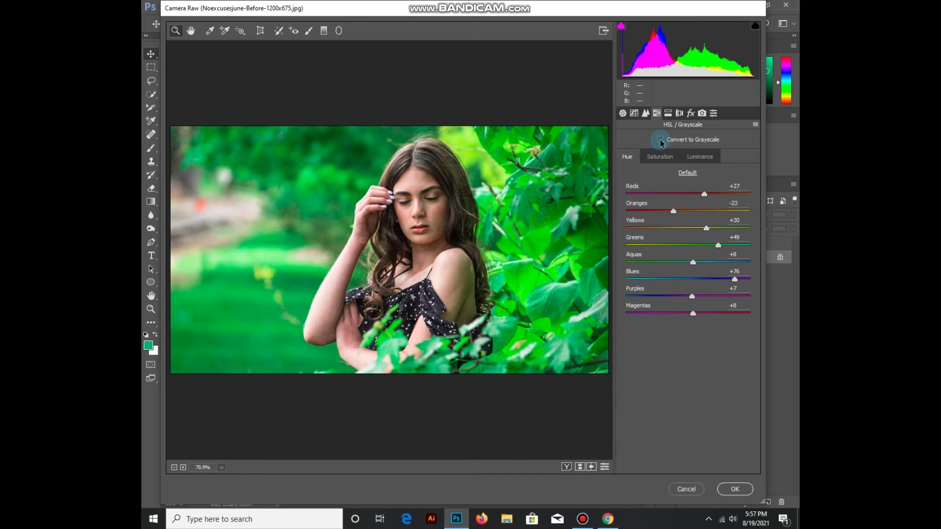
{"action": "left_click", "coordinate": [645, 113]}
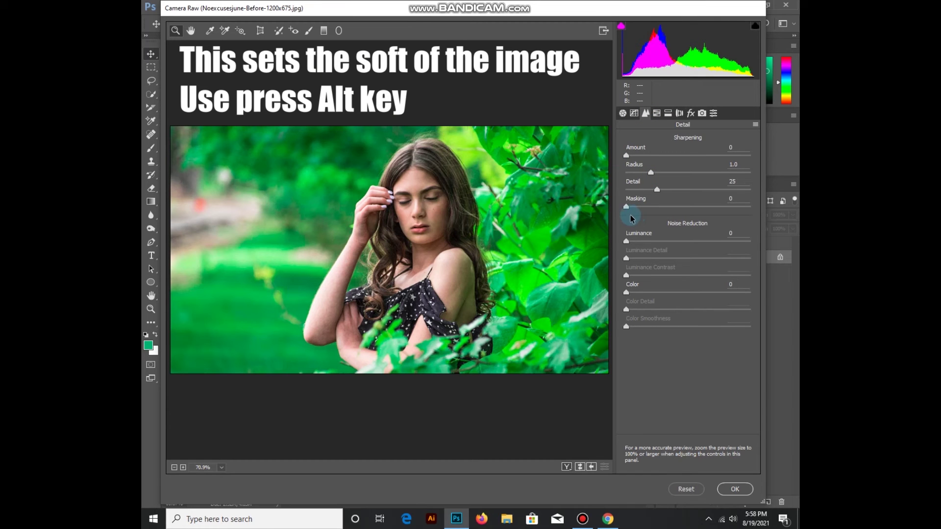
- Set sharpening Masking to 74, zooming into the face and back out to check
{"action": "left_click_drag", "start_coordinate": [625, 206], "coordinate": [733, 207]}
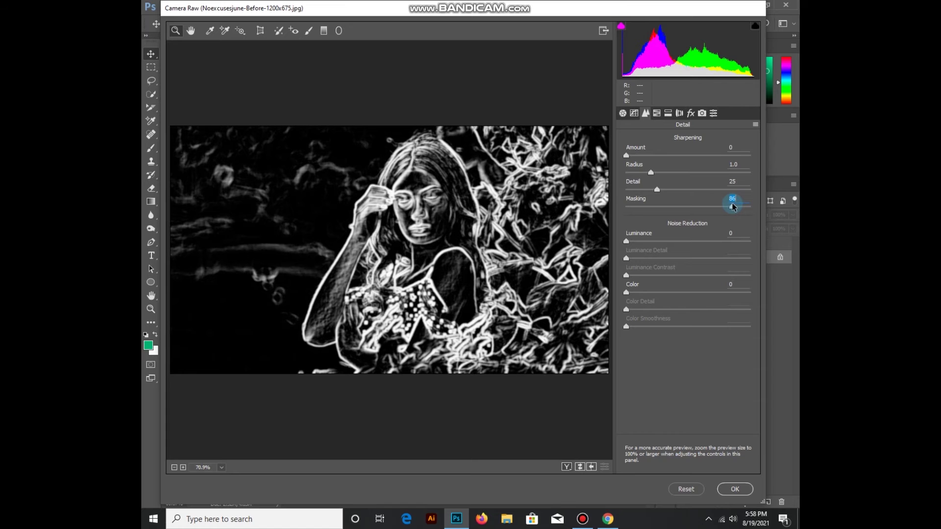
{"action": "left_click_drag", "start_coordinate": [730, 206], "coordinate": [718, 207]}
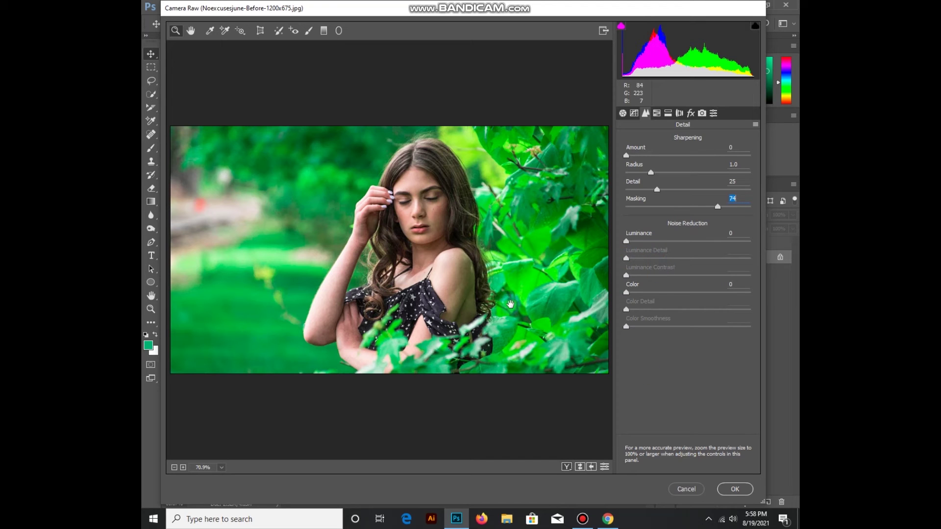
{"action": "left_click", "coordinate": [510, 304]}
{"action": "left_click", "coordinate": [516, 304]}
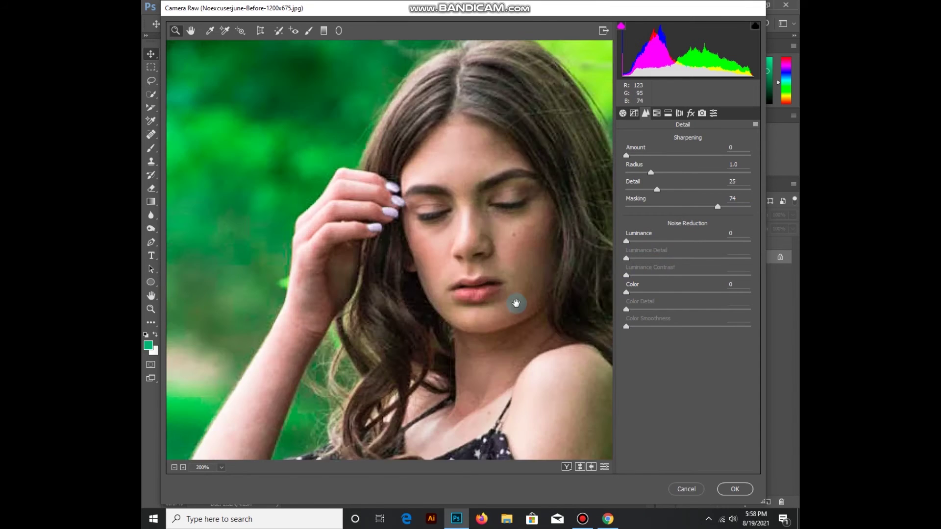
{"action": "left_click", "coordinate": [516, 303], "text": "alt"}
{"action": "left_click", "coordinate": [516, 303], "text": "alt"}
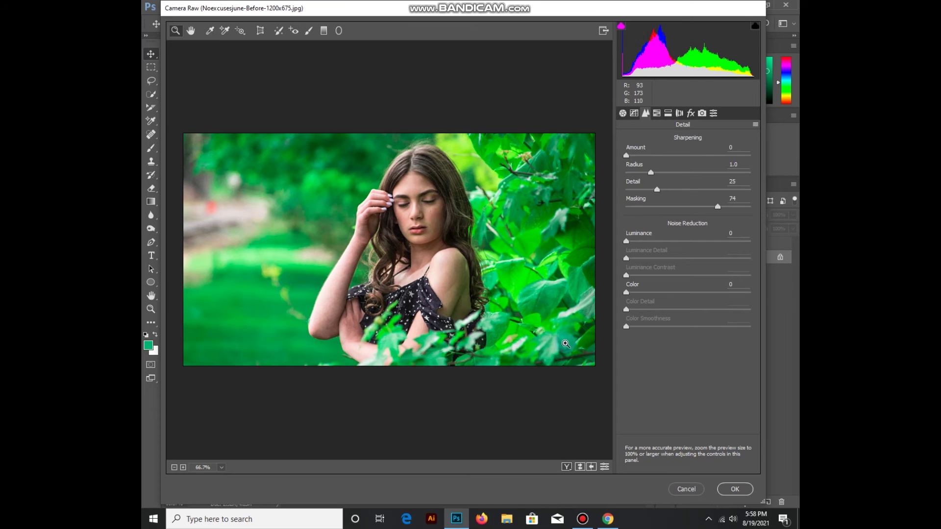
- Show the side-by-side Before/After view and set Luminance noise reduction to 38
{"action": "left_click", "coordinate": [567, 467]}
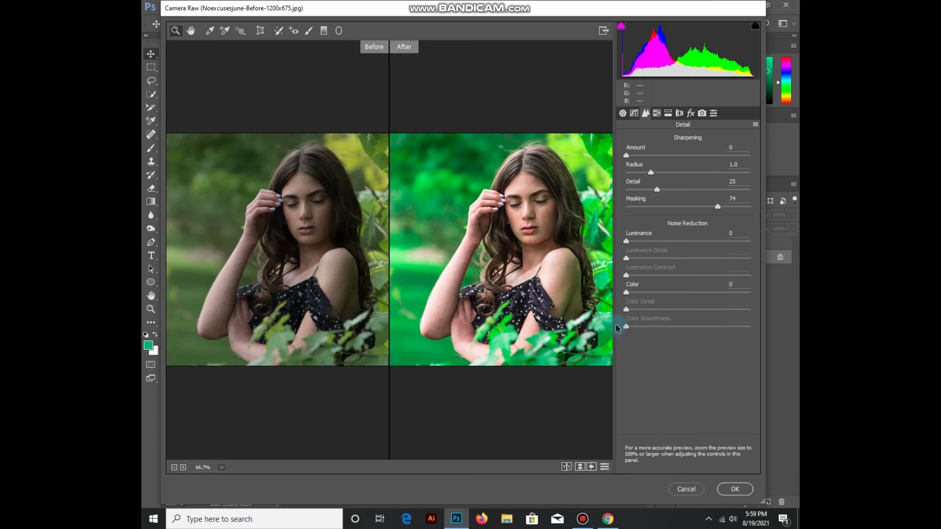
{"action": "left_click_drag", "start_coordinate": [628, 245], "coordinate": [666, 241]}
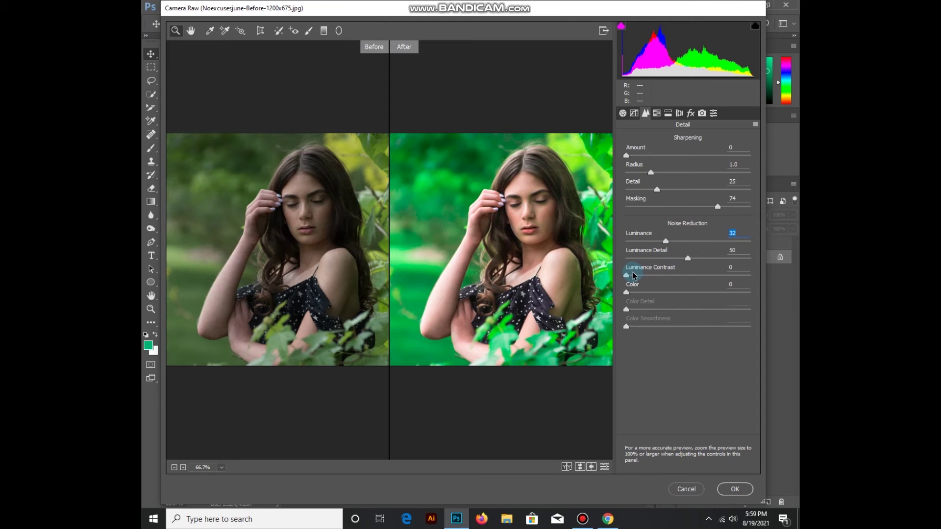
{"action": "mouse_move", "coordinate": [666, 242]}
{"action": "left_mouse_down"}
{"action": "mouse_move", "coordinate": [690, 244]}
{"action": "mouse_move", "coordinate": [675, 246]}
{"action": "left_mouse_up"}
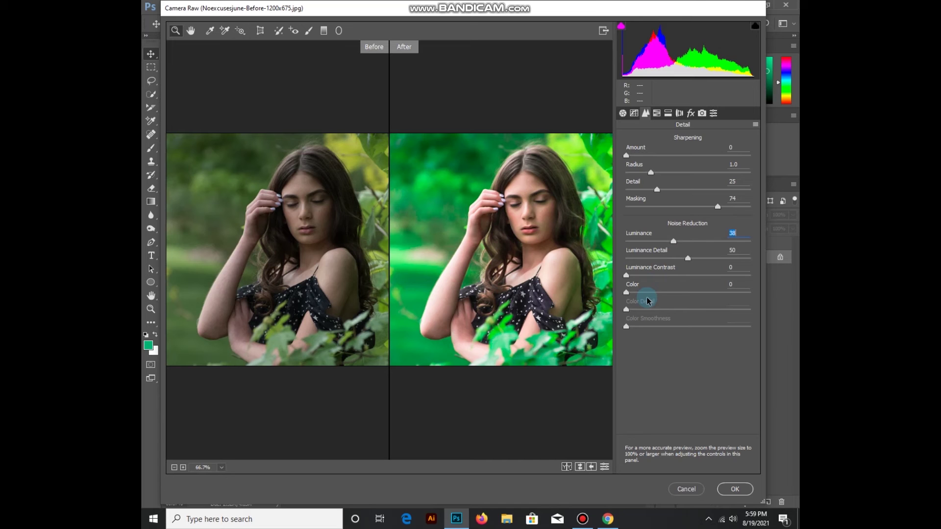
- Commit the Camera Raw edits, keep Background visible and turn off Layer 1
{"action": "left_click", "coordinate": [735, 489]}
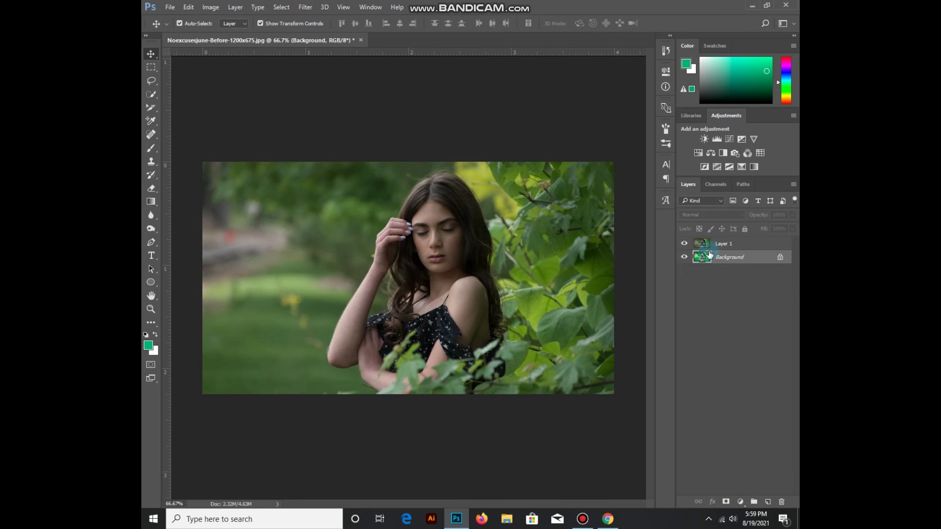
{"action": "left_click", "coordinate": [685, 257]}
{"action": "left_click", "coordinate": [684, 244]}
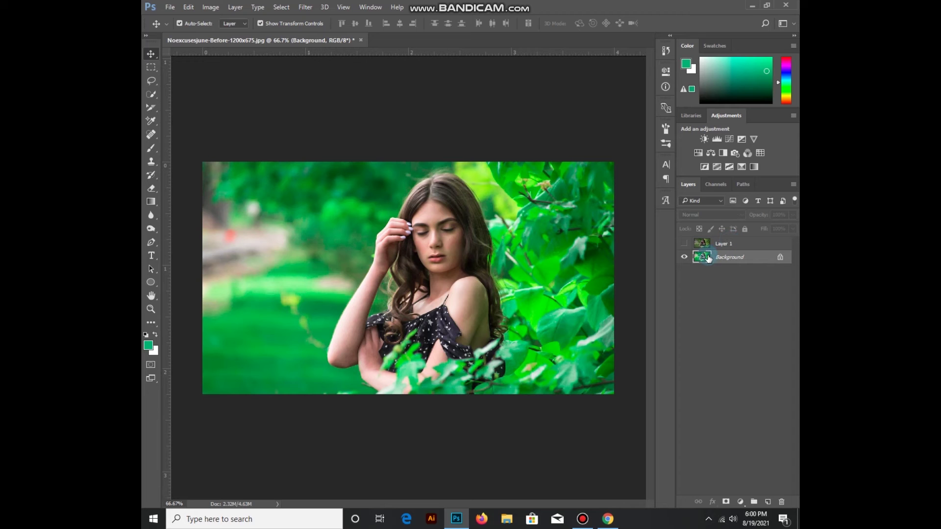
{"action": "left_click_drag", "start_coordinate": [708, 258], "coordinate": [708, 258]}
- Duplicate the Background layer and launch the Camera Raw filter on the copy
{"action": "key", "text": "ctrl+j"}
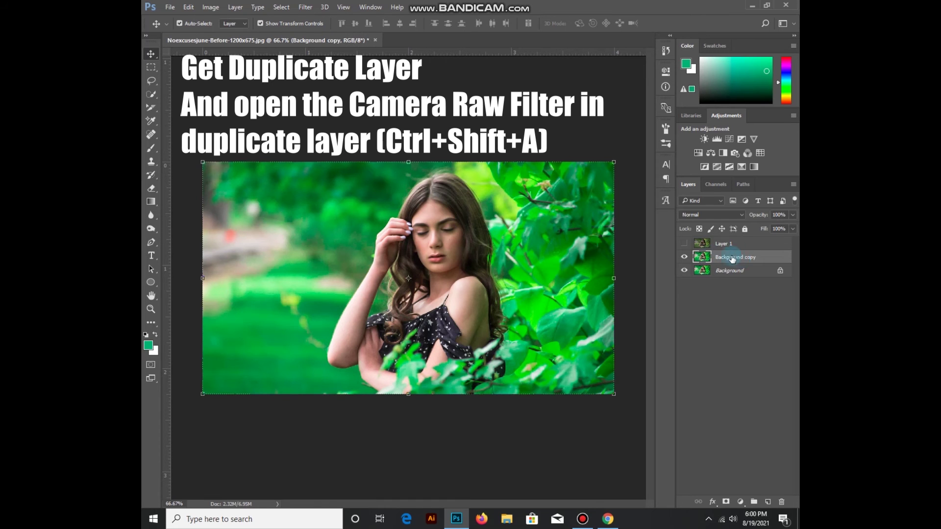
{"action": "right_click", "coordinate": [728, 261]}
{"action": "key", "text": "Escape"}
{"action": "key", "text": "ctrl+shift+a"}
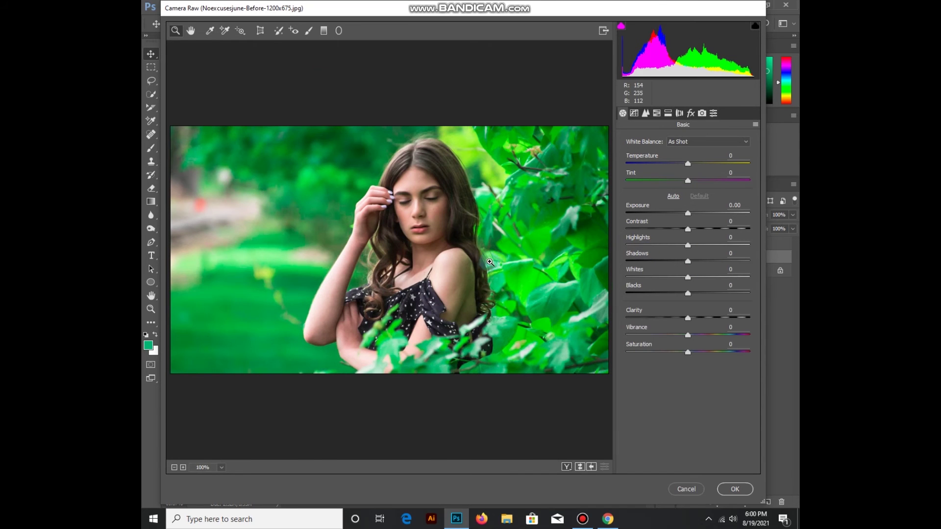
- Darken the copy to Exposure -1.50 and apply the Camera Raw edit
{"action": "left_click", "coordinate": [494, 261]}
{"action": "left_click", "coordinate": [463, 253]}
{"action": "right_click", "coordinate": [398, 267]}
{"action": "left_click", "coordinate": [426, 228]}
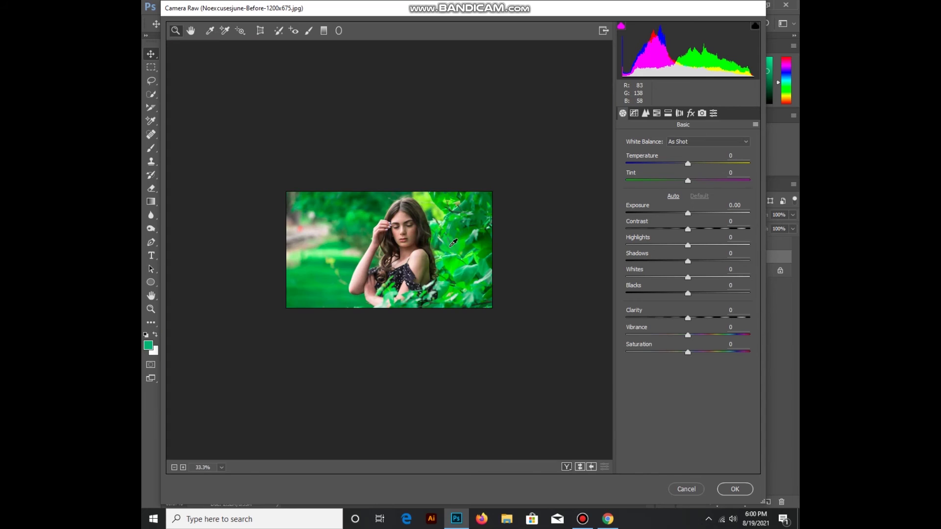
{"action": "left_click", "coordinate": [436, 247]}
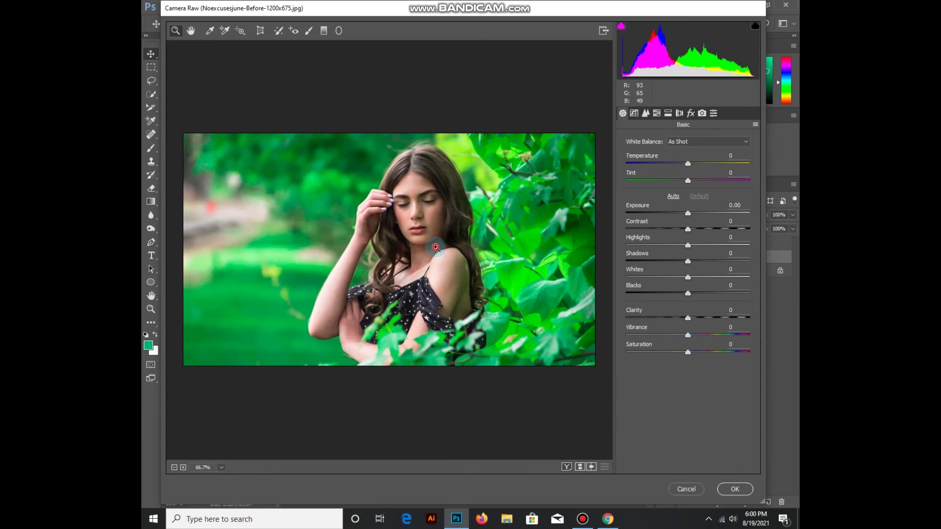
{"action": "left_click", "coordinate": [436, 248]}
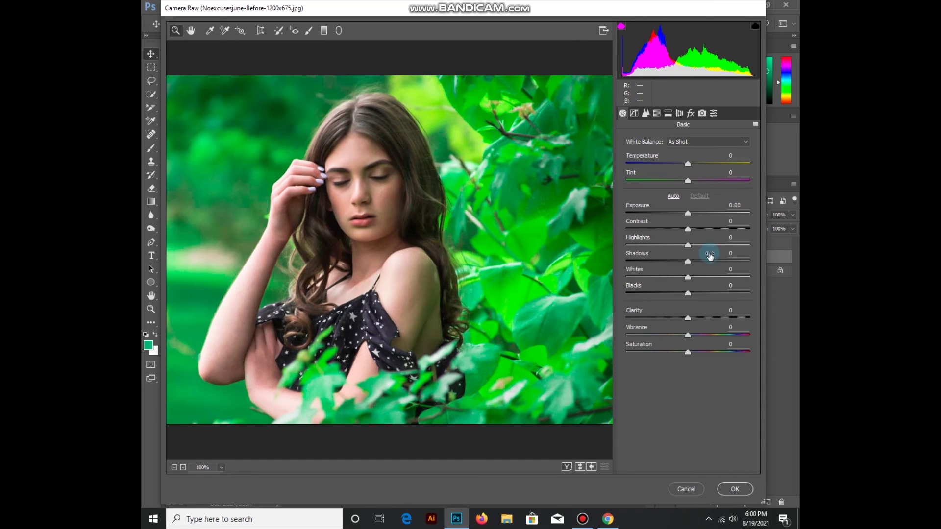
{"action": "left_click_drag", "start_coordinate": [688, 215], "coordinate": [669, 216]}
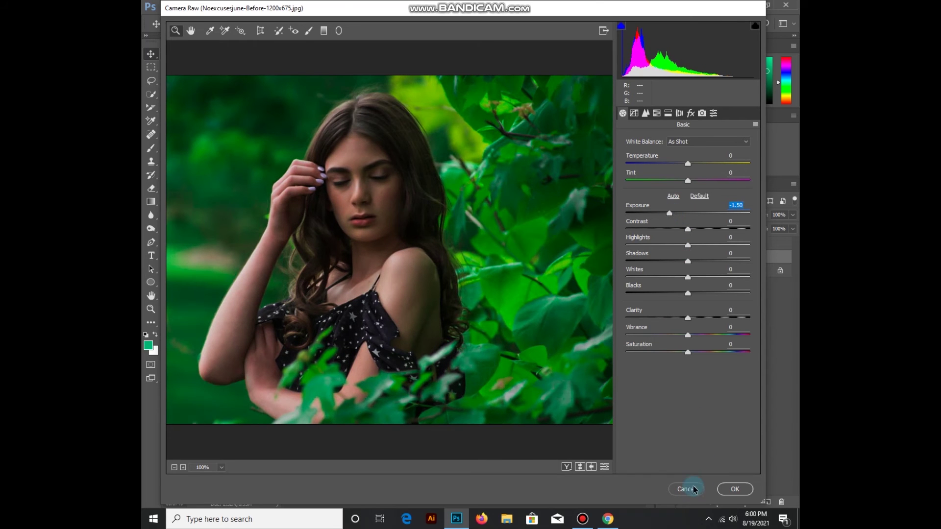
{"action": "left_click", "coordinate": [732, 490]}
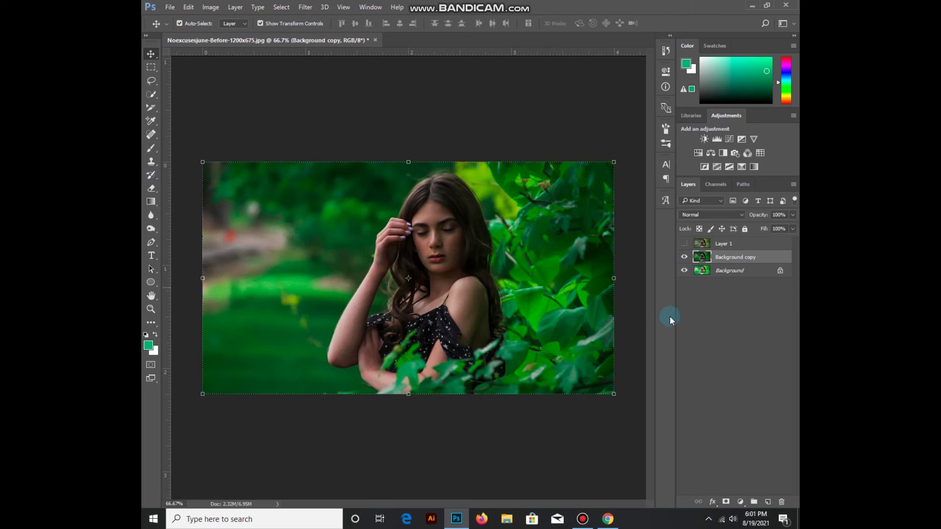
- Add a black hide-all mask to Background copy and target that mask for painting
{"action": "left_click", "coordinate": [726, 502], "text": "alt"}
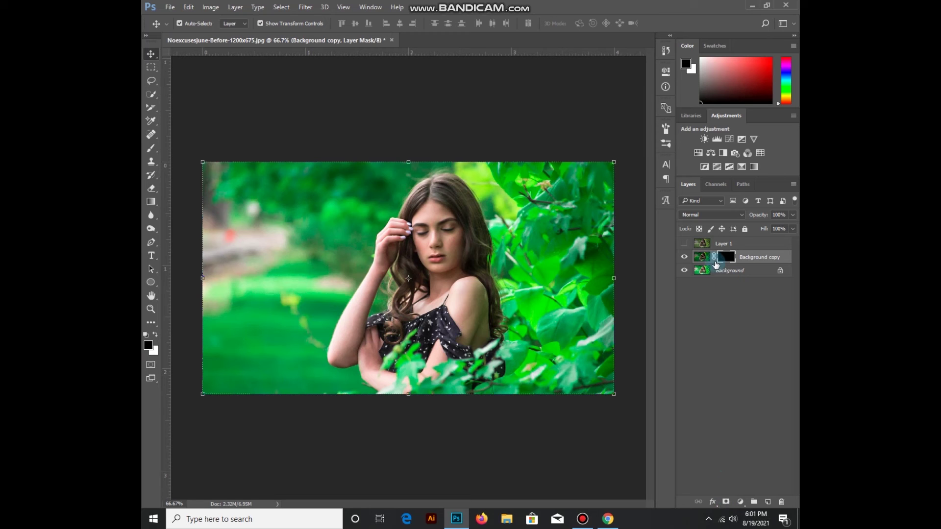
{"action": "left_click", "coordinate": [729, 260]}
{"action": "left_click", "coordinate": [727, 259]}
{"action": "left_click", "coordinate": [733, 264]}
- Select the Brush tool with a 48 px soft round brush
{"action": "left_click", "coordinate": [158, 150]}
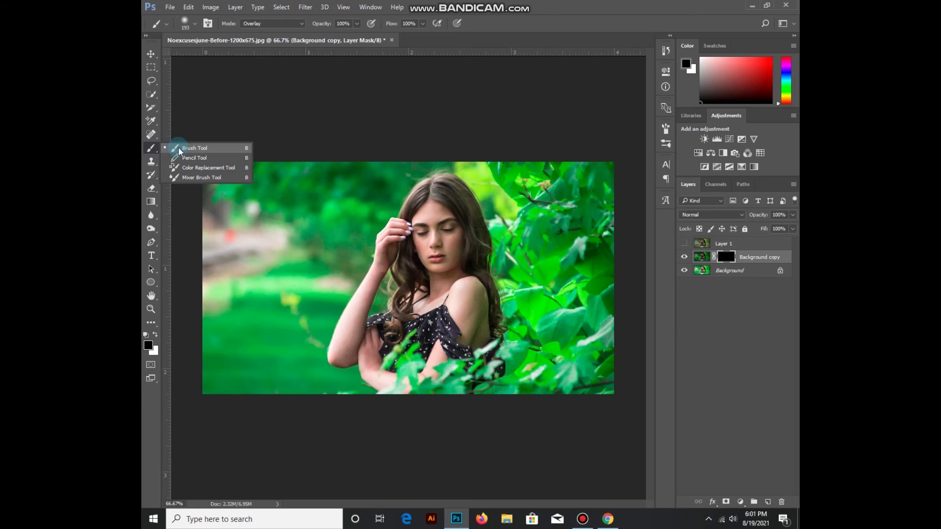
{"action": "left_click", "coordinate": [181, 145]}
{"action": "right_click", "coordinate": [324, 195]}
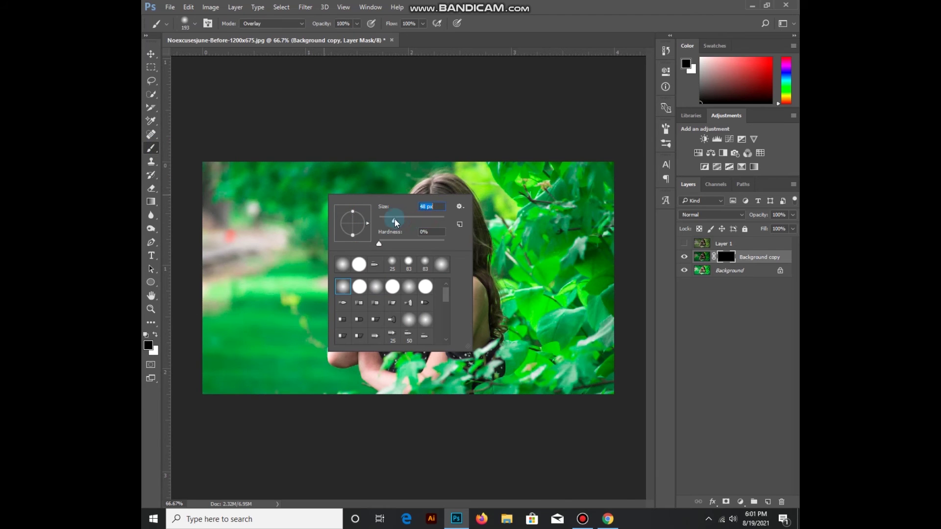
{"action": "left_click", "coordinate": [399, 147]}
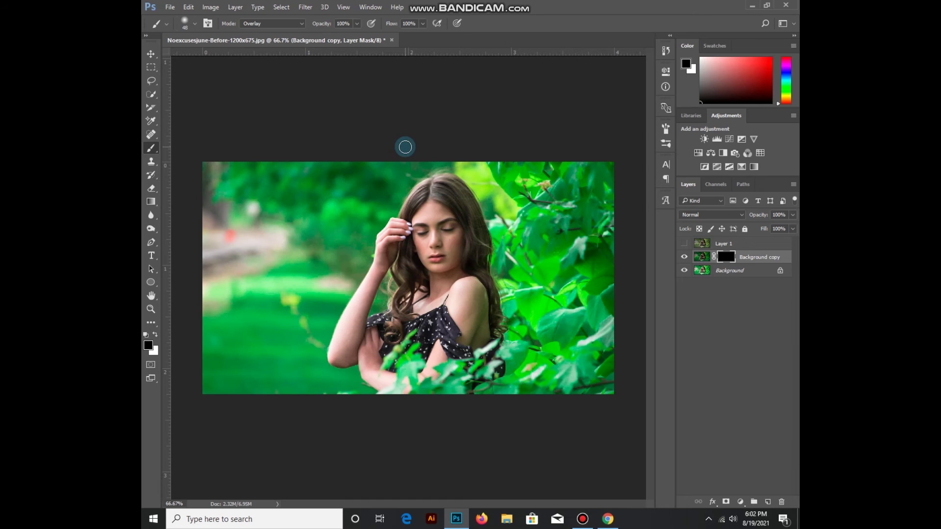
- Zoom in on the portrait and change the brush blend mode from Overlay to Normal
{"action": "key", "text": "ctrl+plus"}
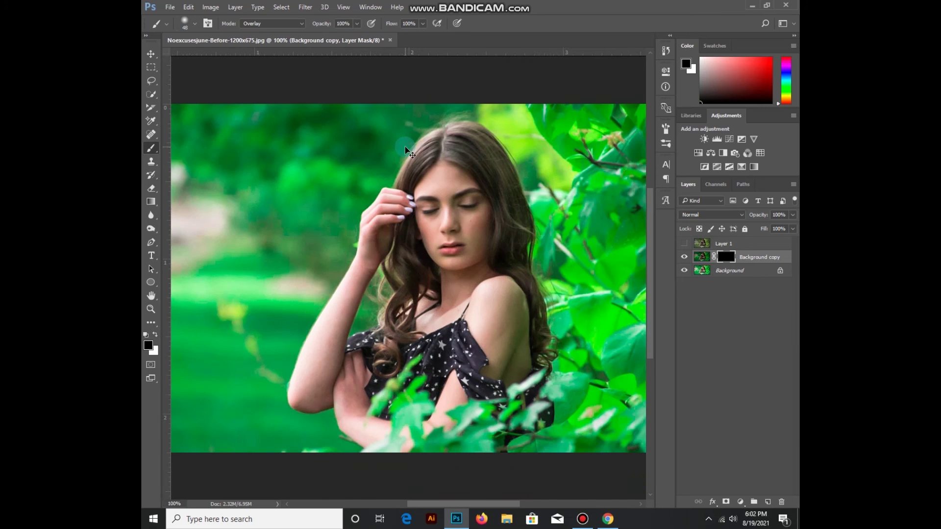
{"action": "key", "text": "ctrl+plus"}
{"action": "scroll", "coordinate": [404, 147], "scroll_direction": "down", "scroll_amount": 2}
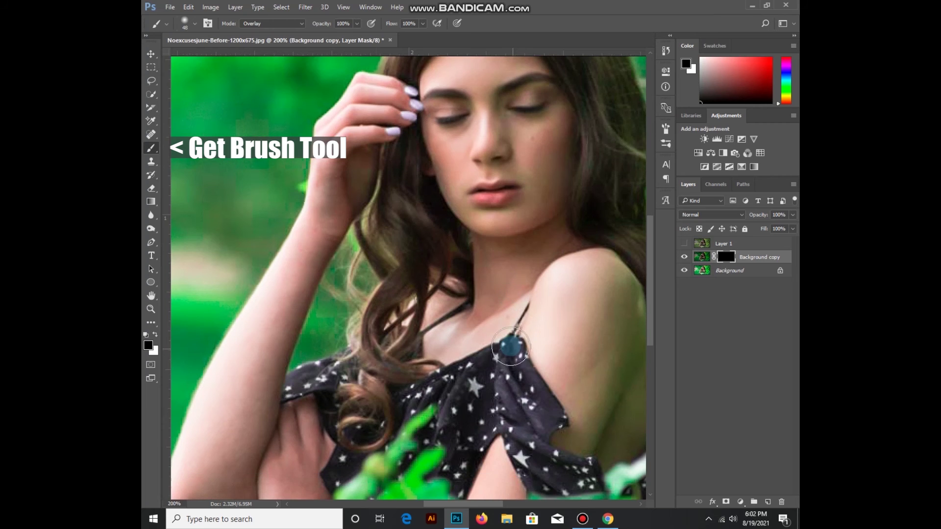
{"action": "scroll", "coordinate": [496, 322], "scroll_direction": "down", "scroll_amount": 2}
{"action": "right_click", "coordinate": [496, 322]}
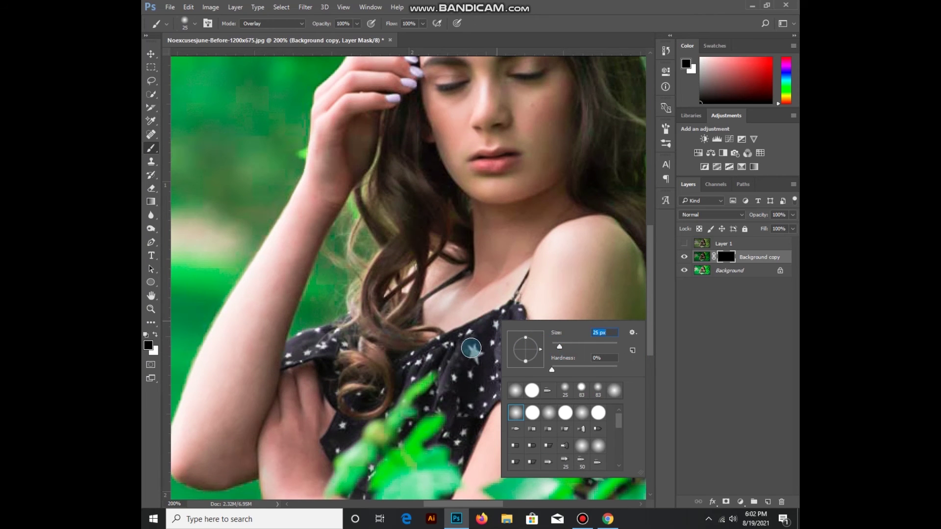
{"action": "right_click", "coordinate": [474, 350]}
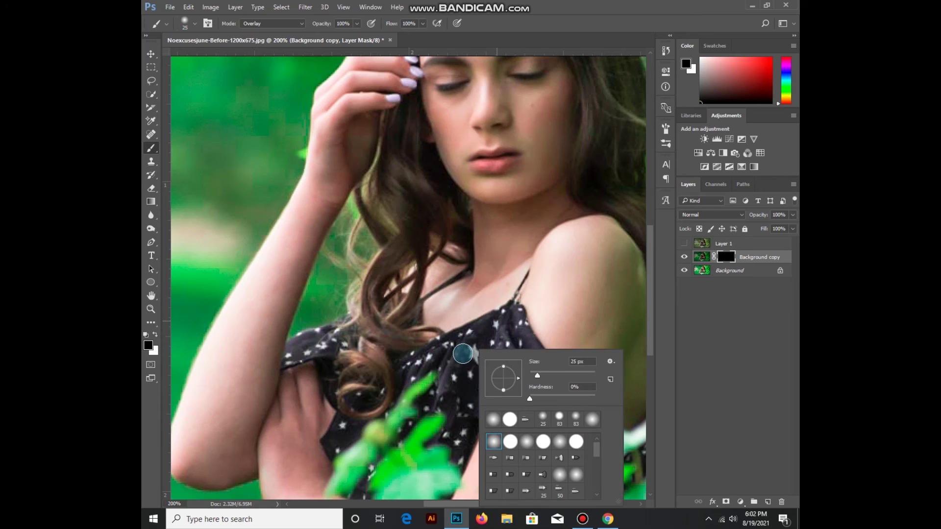
{"action": "key", "text": "Escape"}
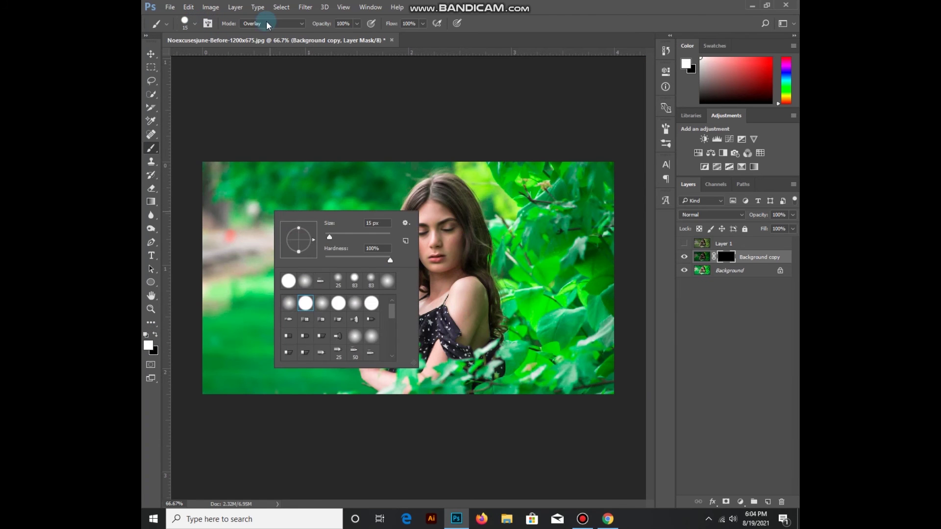
{"action": "left_click", "coordinate": [268, 26]}
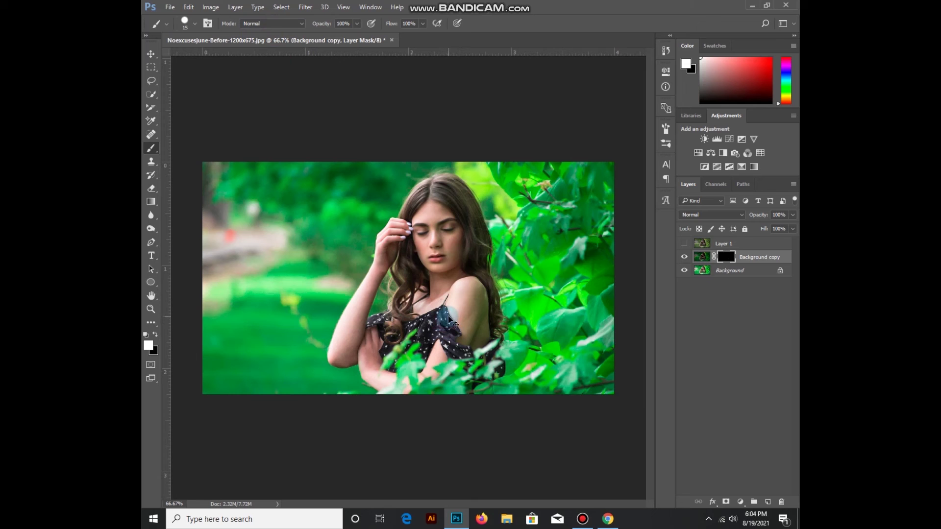
- Undo the stray shoulder stroke and paint white on the mask along the dress strap
{"action": "key", "text": "ctrl+z"}
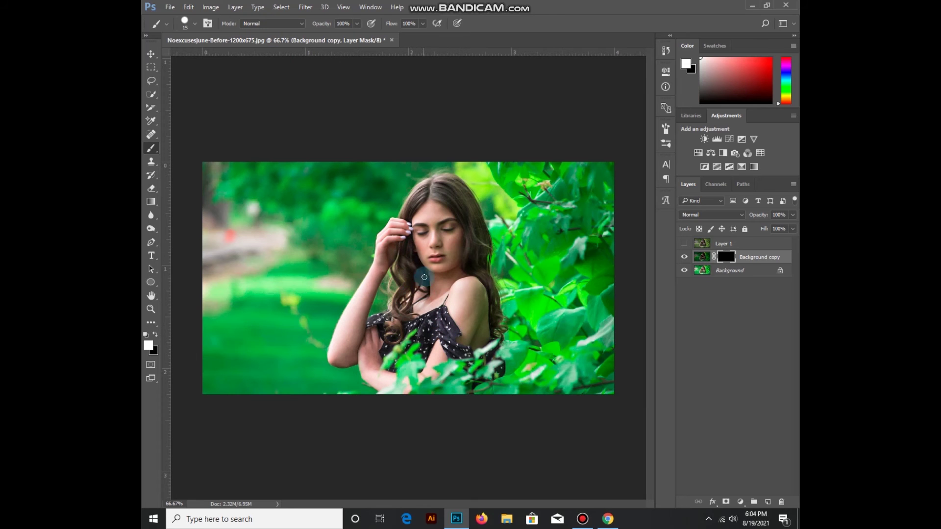
{"action": "key", "text": "ctrl+plus"}
{"action": "key", "text": "ctrl+plus"}
{"action": "scroll", "coordinate": [531, 340], "scroll_direction": "down", "scroll_amount": 5}
{"action": "scroll", "coordinate": [563, 313], "scroll_direction": "down", "scroll_amount": 1}
{"action": "mouse_move", "coordinate": [563, 314]}
{"action": "left_mouse_down"}
{"action": "mouse_move", "coordinate": [564, 273]}
{"action": "mouse_move", "coordinate": [631, 366]}
{"action": "mouse_move", "coordinate": [540, 272]}
{"action": "mouse_move", "coordinate": [405, 344]}
{"action": "left_mouse_up"}
{"action": "right_click", "coordinate": [564, 273]}
{"action": "left_click", "coordinate": [552, 294]}
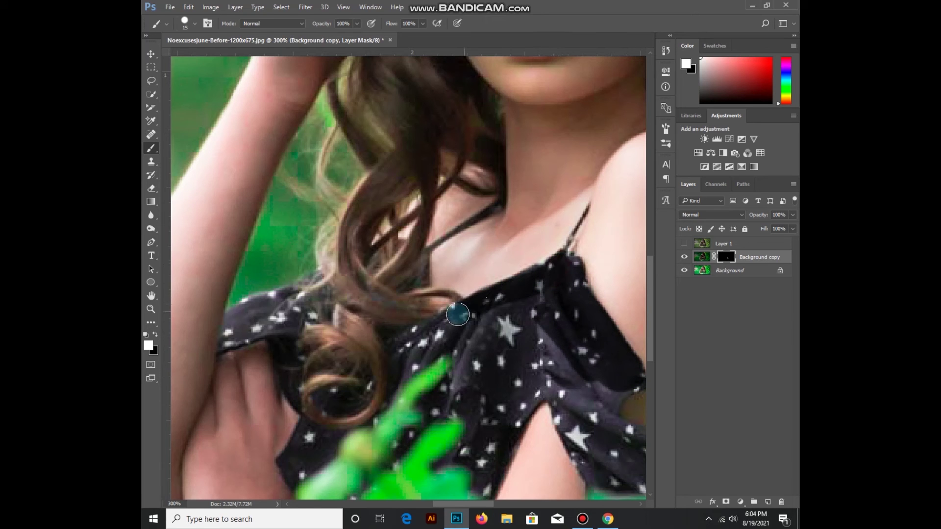
{"action": "left_click_drag", "start_coordinate": [404, 344], "coordinate": [520, 353]}
- Zoom closer on the dress and resize the mask brush to 20 px
{"action": "scroll", "coordinate": [508, 322], "scroll_direction": "down", "scroll_amount": 3}
{"action": "key", "text": "ctrl+plus"}
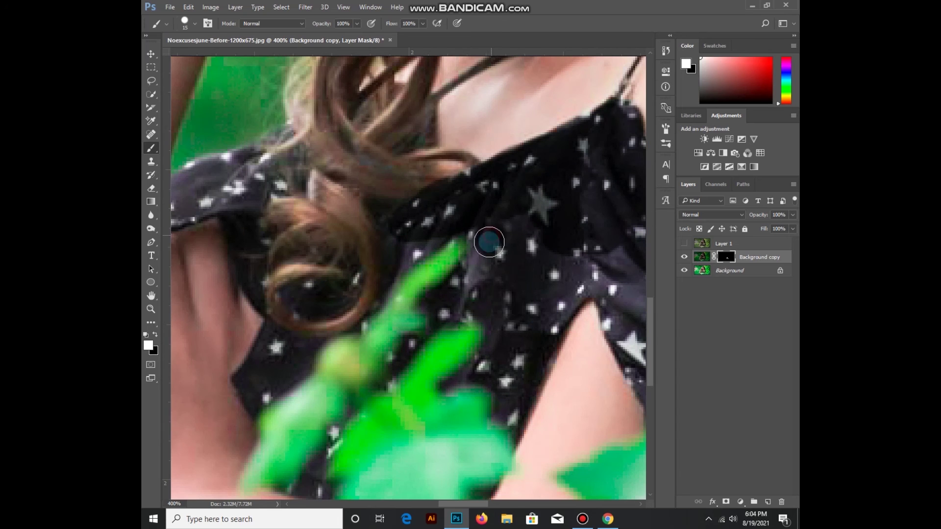
{"action": "right_click", "coordinate": [486, 237]}
{"action": "left_click", "coordinate": [481, 279]}
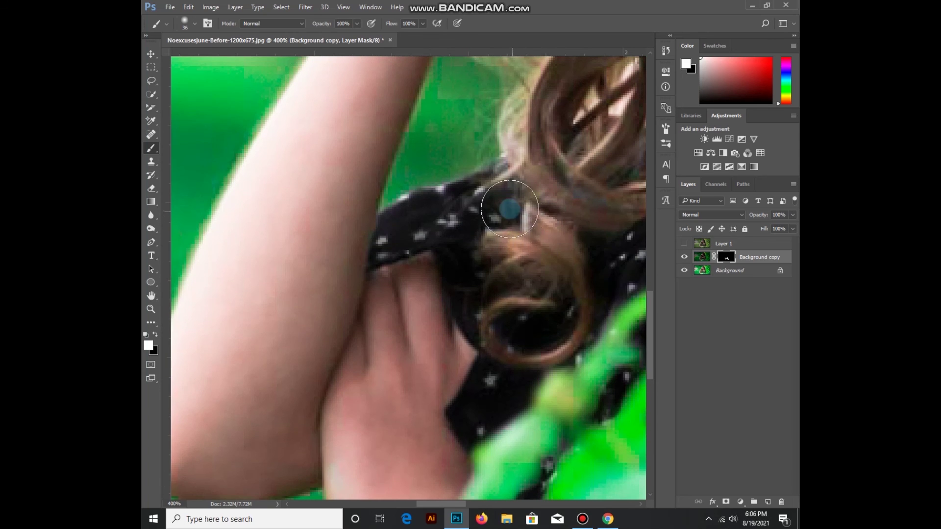
{"action": "right_click", "coordinate": [514, 209]}
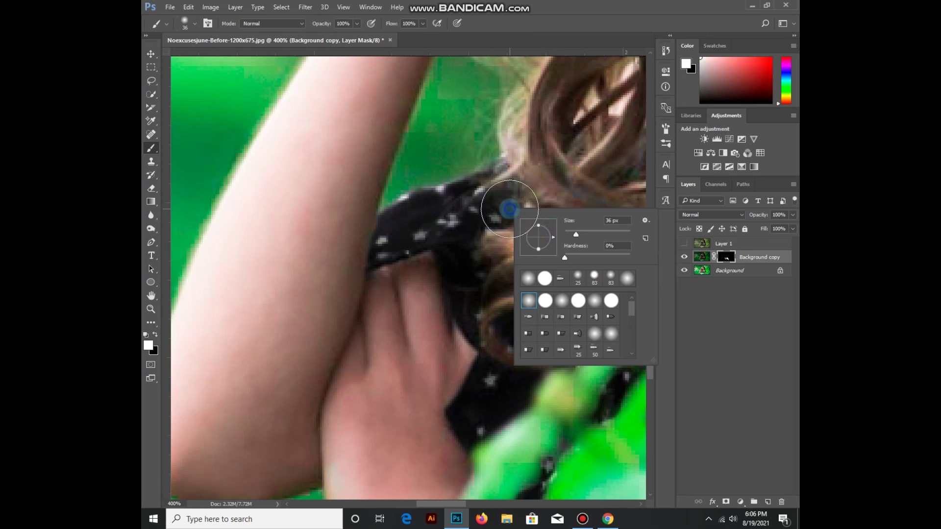
{"action": "type", "text": "20"}
{"action": "key", "text": "Return"}
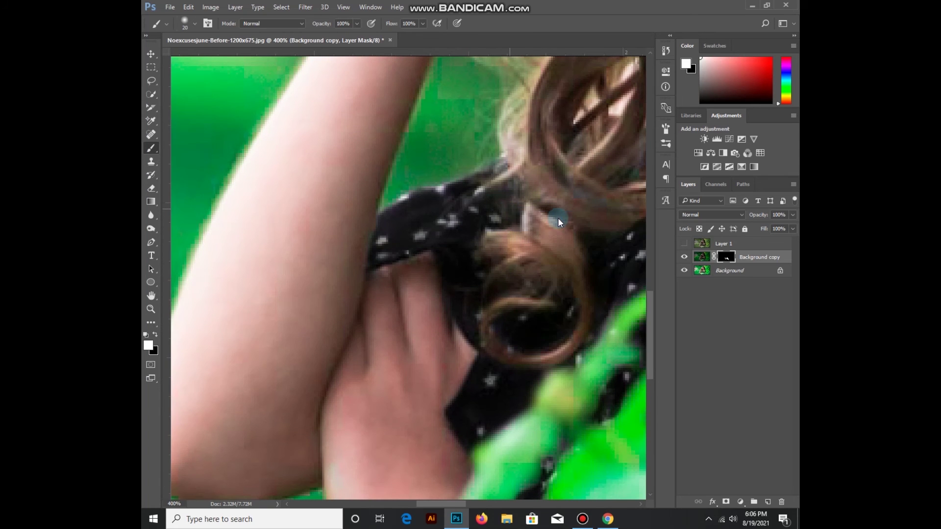
{"action": "scroll", "coordinate": [473, 203], "scroll_direction": "down", "scroll_amount": 1}
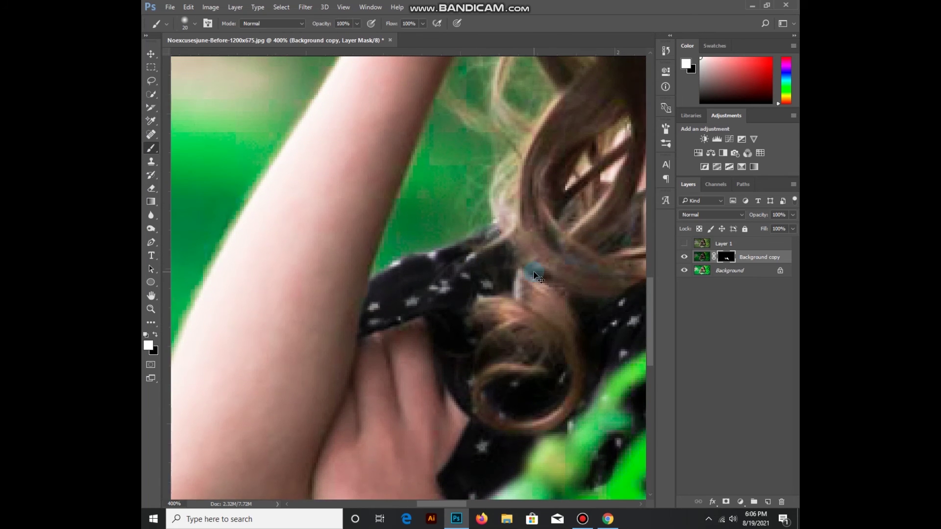
{"action": "scroll", "coordinate": [535, 276], "scroll_direction": "down", "scroll_amount": 2}
{"action": "scroll", "coordinate": [535, 276], "scroll_direction": "down", "scroll_amount": 2}
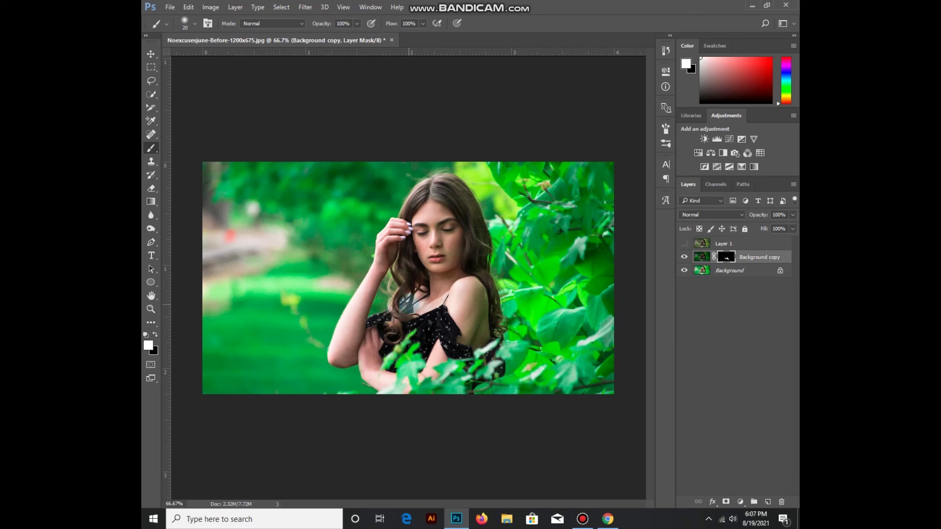
{"action": "left_click", "coordinate": [154, 55]}
- Set Background copy's opacity to 67% in Blending Options
{"action": "left_click", "coordinate": [762, 257]}
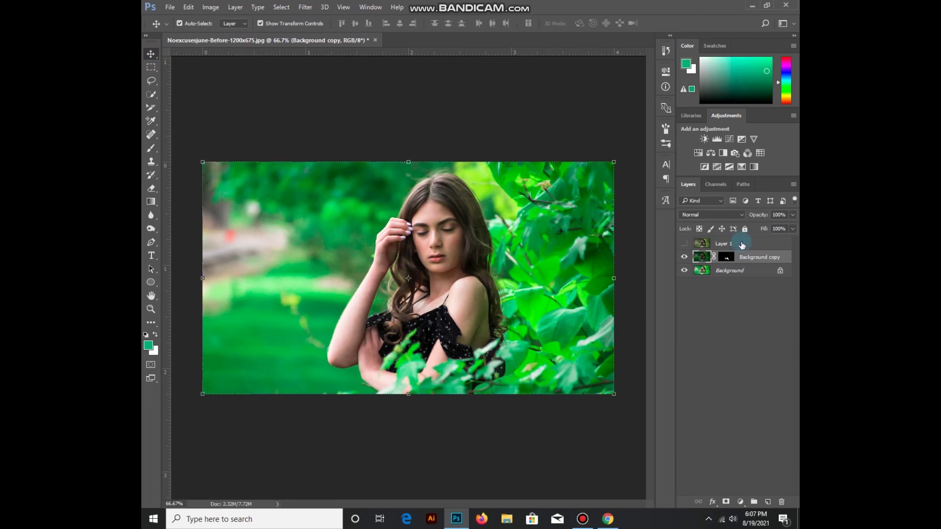
{"action": "double_click", "coordinate": [787, 258]}
{"action": "left_click_drag", "start_coordinate": [631, 68], "coordinate": [610, 68]}
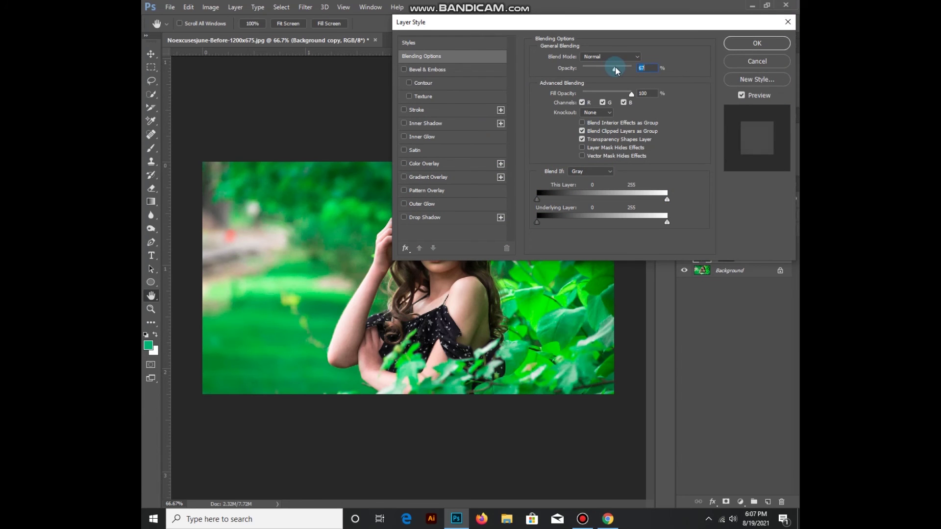
{"action": "left_click", "coordinate": [757, 43]}
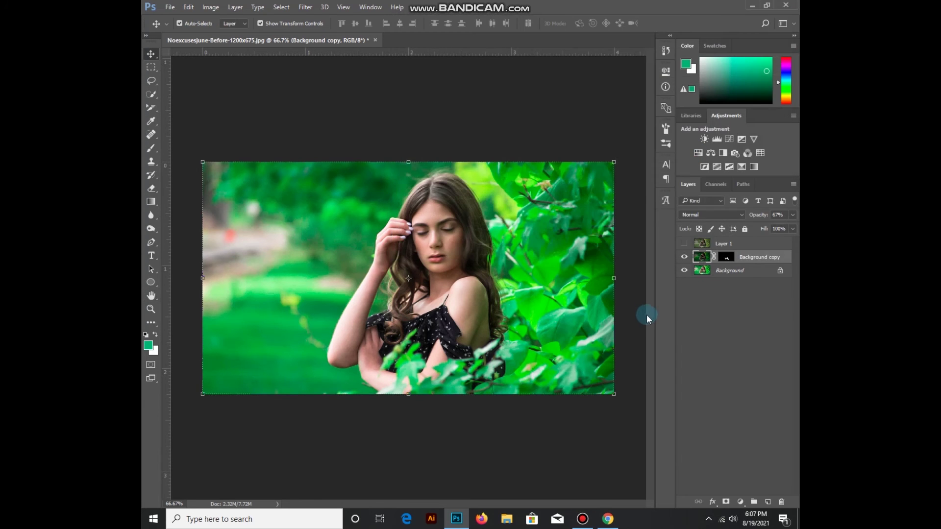
- Duplicate the Background layer as Background copy 2
{"action": "left_click", "coordinate": [730, 276]}
{"action": "left_click", "coordinate": [727, 271]}
{"action": "key", "text": "ctrl+j"}
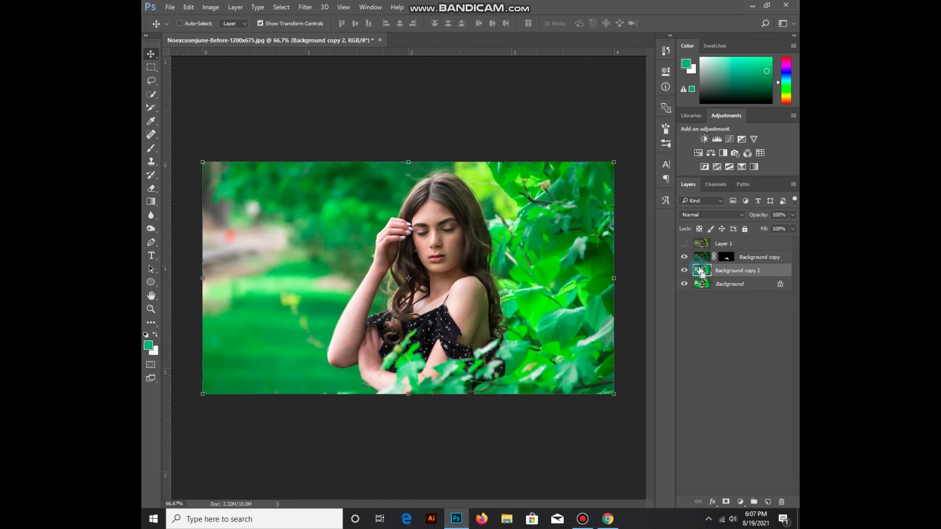
- Apply Camera Raw to Background copy 2: Exposure -1.05, Contrast -3, Shadows -13, Clarity +52
{"action": "key", "text": "ctrl+shift+a"}
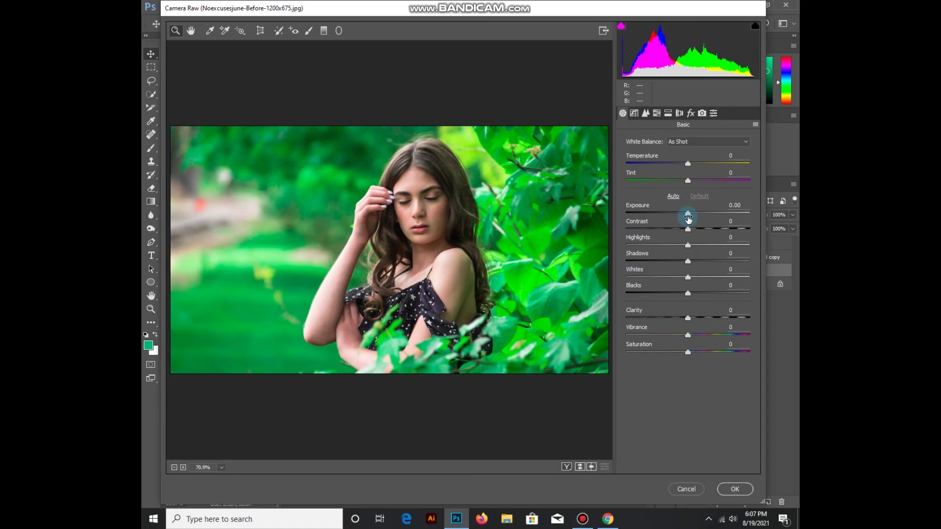
{"action": "left_click_drag", "start_coordinate": [688, 216], "coordinate": [675, 214]}
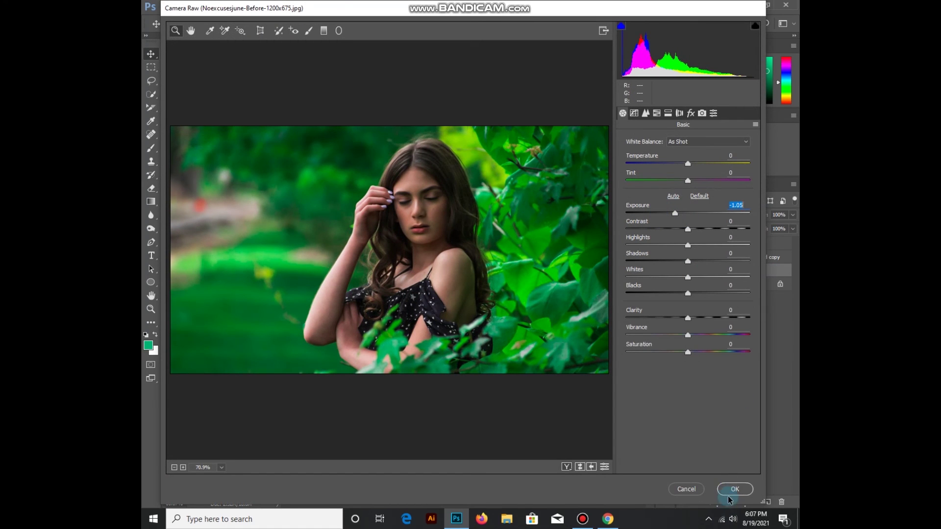
{"action": "left_click", "coordinate": [687, 164]}
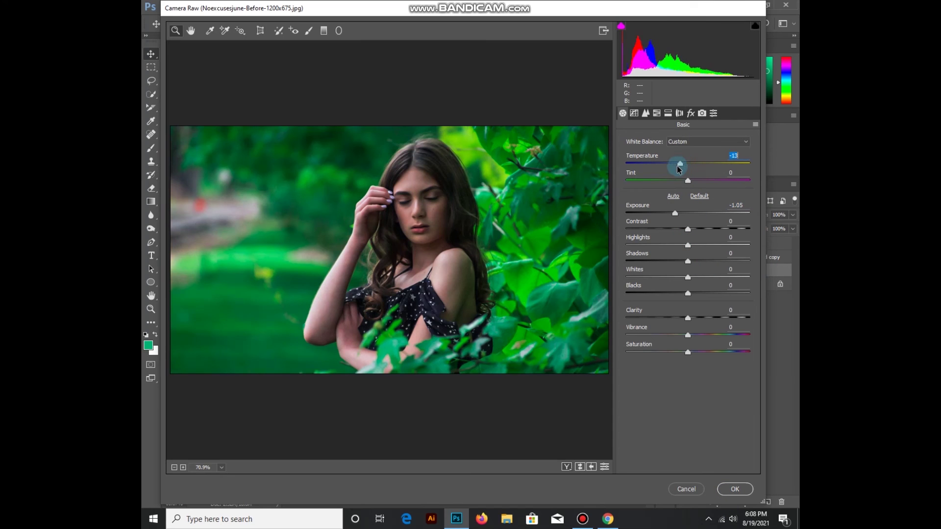
{"action": "left_click_drag", "start_coordinate": [689, 166], "coordinate": [687, 164]}
{"action": "mouse_move", "coordinate": [688, 229]}
{"action": "left_mouse_down"}
{"action": "mouse_move", "coordinate": [718, 227]}
{"action": "mouse_move", "coordinate": [686, 229]}
{"action": "left_mouse_up"}
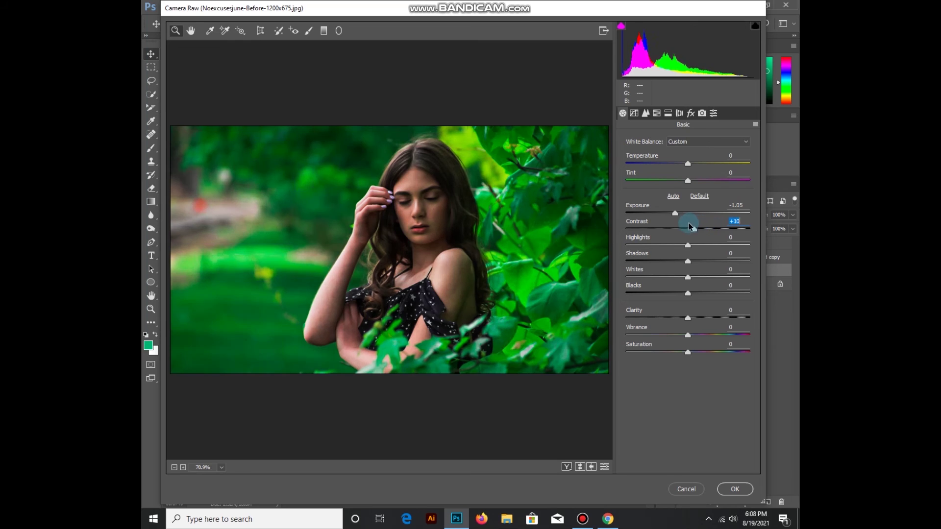
{"action": "left_click_drag", "start_coordinate": [687, 261], "coordinate": [680, 263]}
{"action": "mouse_move", "coordinate": [688, 318]}
{"action": "left_mouse_down"}
{"action": "mouse_move", "coordinate": [729, 317]}
{"action": "mouse_move", "coordinate": [711, 324]}
{"action": "left_mouse_up"}
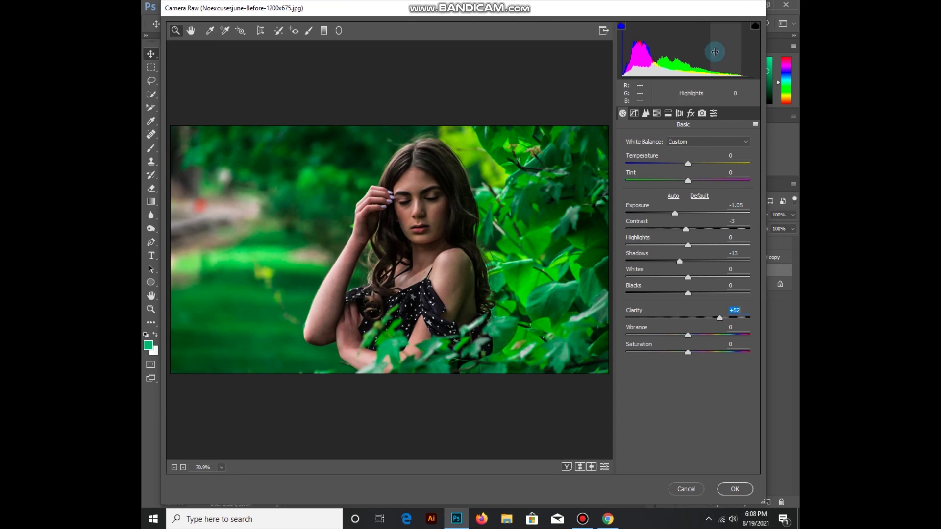
{"action": "left_click", "coordinate": [734, 489]}
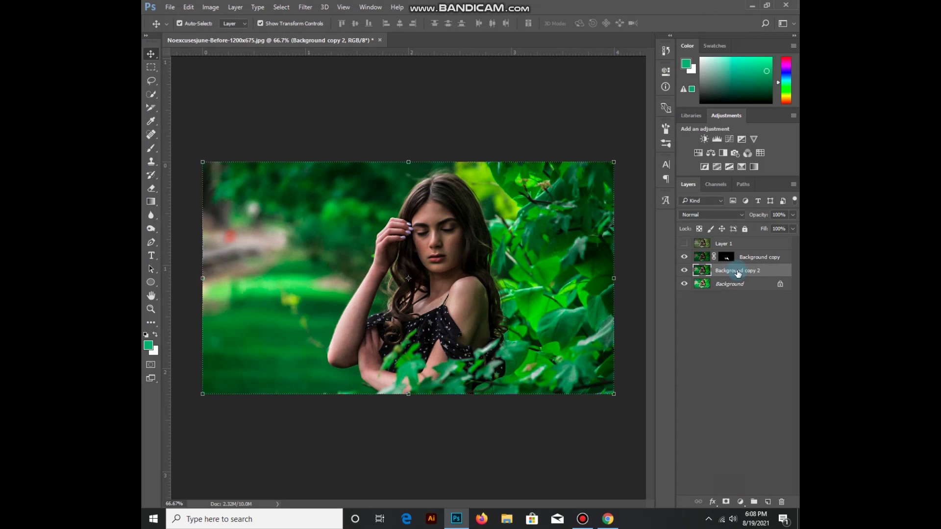
- Add a black mask to Background copy 2 and brush white over the hair strands and lower curls
{"action": "left_click", "coordinate": [726, 502], "text": "alt"}
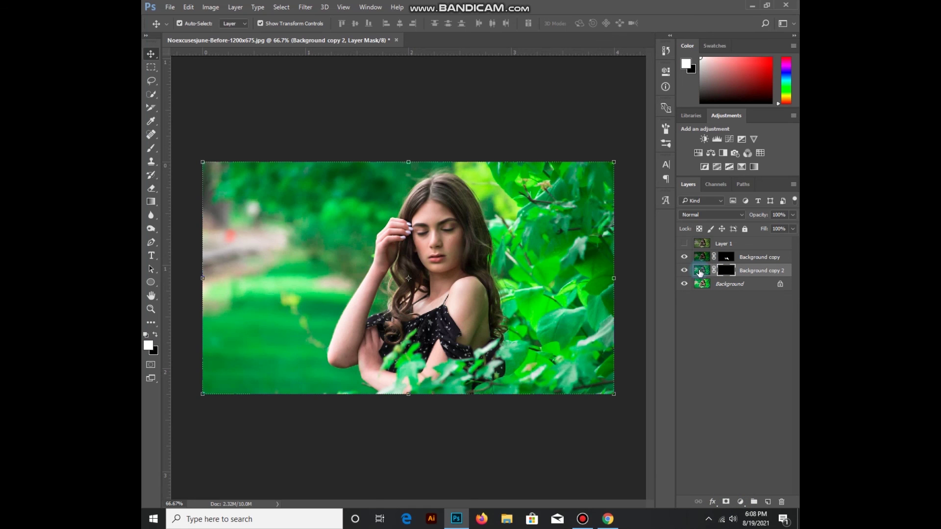
{"action": "left_click", "coordinate": [155, 152]}
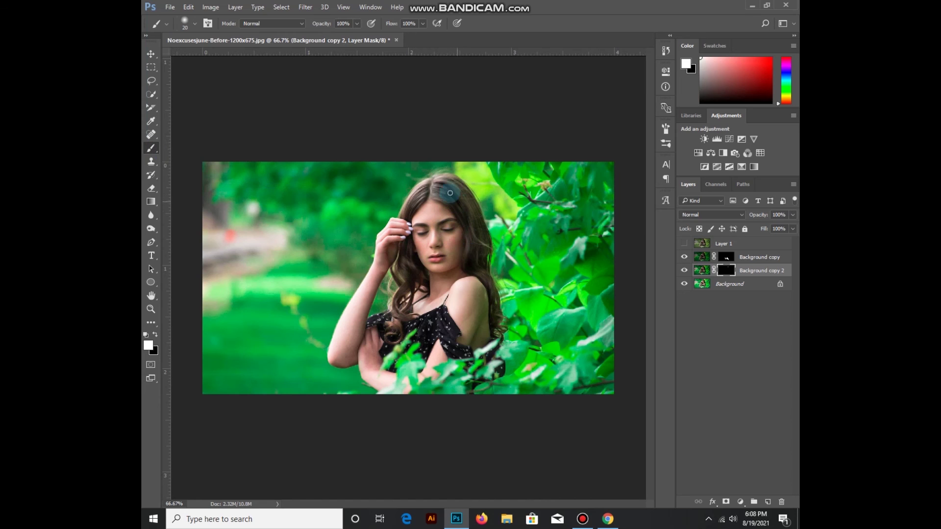
{"action": "scroll", "coordinate": [445, 188], "scroll_direction": "up", "scroll_amount": 3}
{"action": "scroll", "coordinate": [445, 190], "scroll_direction": "up", "scroll_amount": 2}
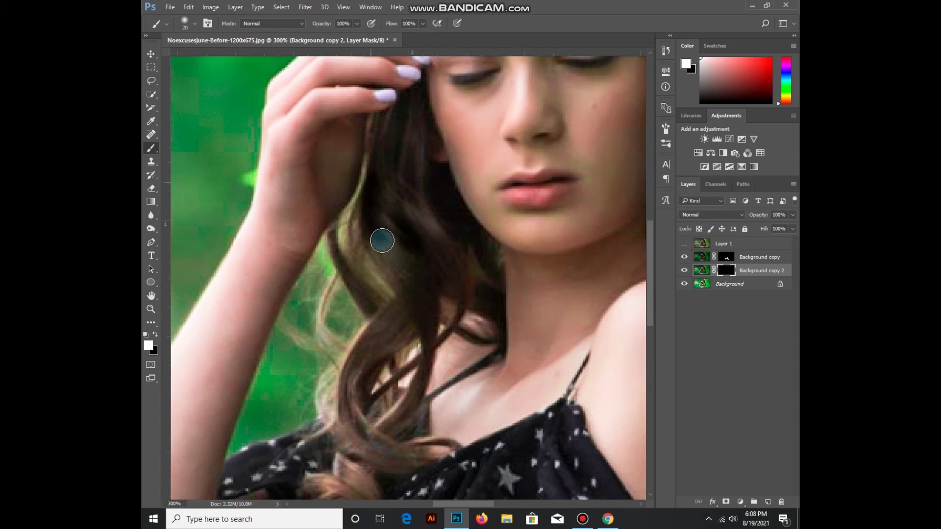
{"action": "mouse_move", "coordinate": [400, 131]}
{"action": "left_mouse_down"}
{"action": "mouse_move", "coordinate": [380, 153]}
{"action": "mouse_move", "coordinate": [420, 131]}
{"action": "mouse_move", "coordinate": [415, 124]}
{"action": "mouse_move", "coordinate": [433, 245]}
{"action": "mouse_move", "coordinate": [477, 307]}
{"action": "mouse_move", "coordinate": [403, 279]}
{"action": "mouse_move", "coordinate": [445, 238]}
{"action": "mouse_move", "coordinate": [356, 250]}
{"action": "mouse_move", "coordinate": [338, 235]}
{"action": "mouse_move", "coordinate": [405, 317]}
{"action": "left_mouse_up"}
{"action": "scroll", "coordinate": [388, 296], "scroll_direction": "down", "scroll_amount": 3}
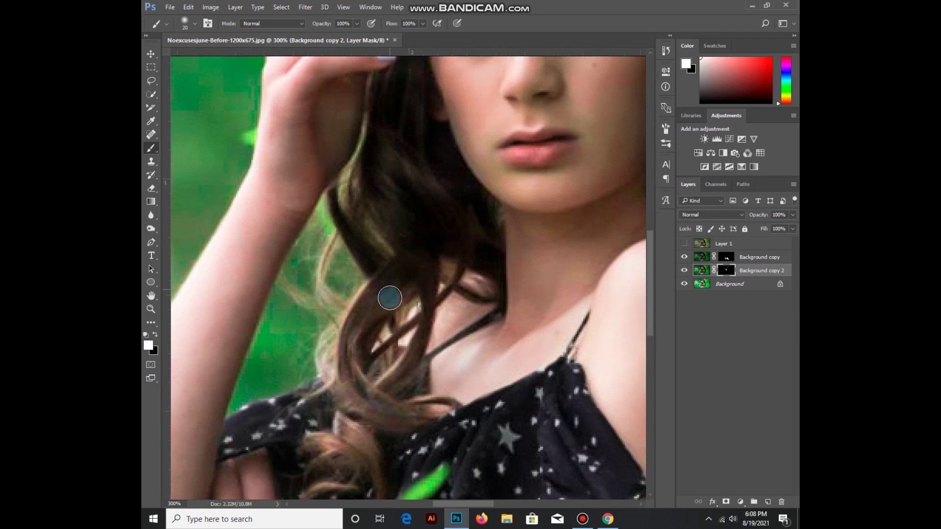
{"action": "mouse_move", "coordinate": [415, 267]}
{"action": "left_mouse_down"}
{"action": "mouse_move", "coordinate": [426, 269]}
{"action": "mouse_move", "coordinate": [367, 342]}
{"action": "left_mouse_up"}
{"action": "scroll", "coordinate": [368, 343], "scroll_direction": "down", "scroll_amount": 1}
{"action": "left_click_drag", "start_coordinate": [484, 248], "coordinate": [439, 222]}
{"action": "scroll", "coordinate": [438, 221], "scroll_direction": "down", "scroll_amount": 3}
{"action": "mouse_move", "coordinate": [370, 205]}
{"action": "left_mouse_down"}
{"action": "mouse_move", "coordinate": [338, 235]}
{"action": "mouse_move", "coordinate": [357, 285]}
{"action": "mouse_move", "coordinate": [348, 303]}
{"action": "left_mouse_up"}
{"action": "mouse_move", "coordinate": [377, 252]}
{"action": "left_mouse_down"}
{"action": "mouse_move", "coordinate": [336, 315]}
{"action": "mouse_move", "coordinate": [366, 366]}
{"action": "left_mouse_up"}
{"action": "scroll", "coordinate": [352, 313], "scroll_direction": "down", "scroll_amount": 1}
{"action": "scroll", "coordinate": [343, 304], "scroll_direction": "up", "scroll_amount": 4}
- Raise brush hardness to 26%, switch to a soft round brush, and paint the hairline up to the crown
{"action": "right_click", "coordinate": [344, 252]}
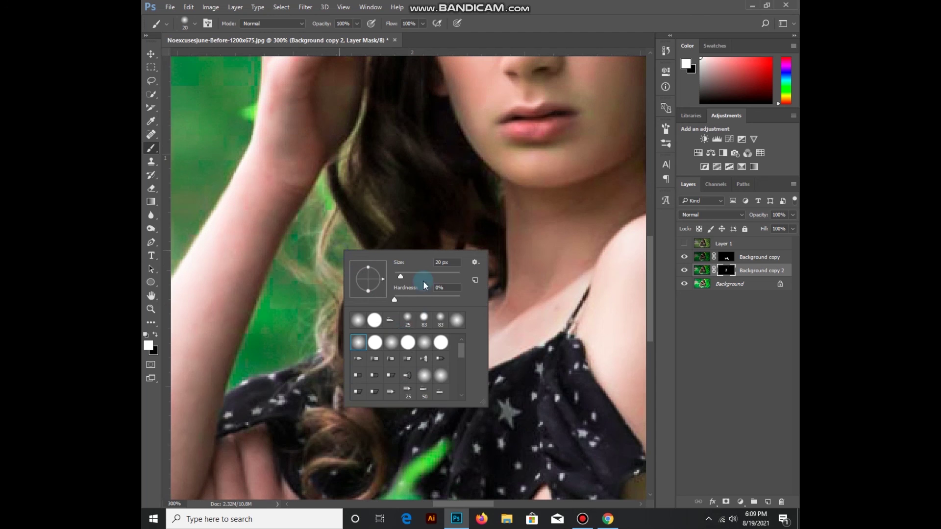
{"action": "left_click_drag", "start_coordinate": [392, 299], "coordinate": [410, 299]}
{"action": "left_click", "coordinate": [339, 218]}
{"action": "left_click_drag", "start_coordinate": [333, 256], "coordinate": [352, 313]}
{"action": "scroll", "coordinate": [417, 269], "scroll_direction": "up", "scroll_amount": 4}
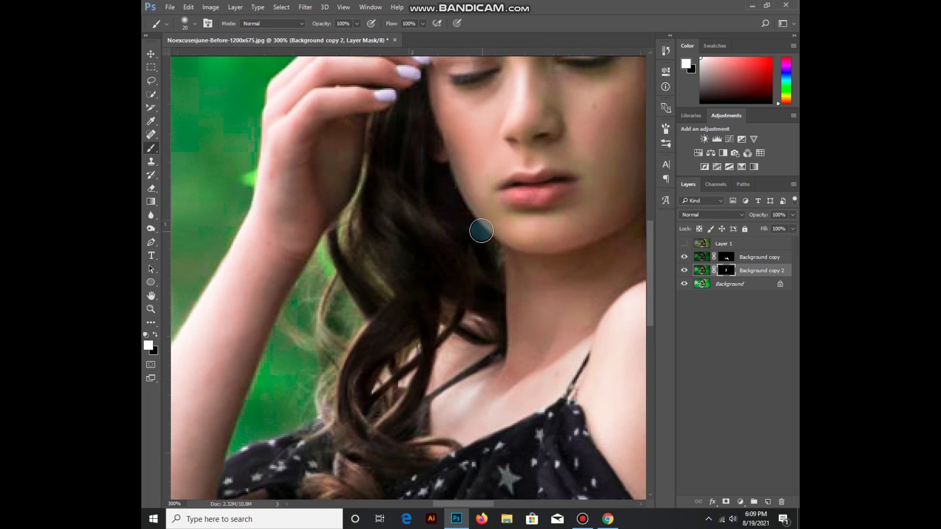
{"action": "scroll", "coordinate": [475, 216], "scroll_direction": "up", "scroll_amount": 10}
{"action": "scroll", "coordinate": [473, 186], "scroll_direction": "up", "scroll_amount": 3}
{"action": "left_click_drag", "start_coordinate": [476, 130], "coordinate": [464, 120]}
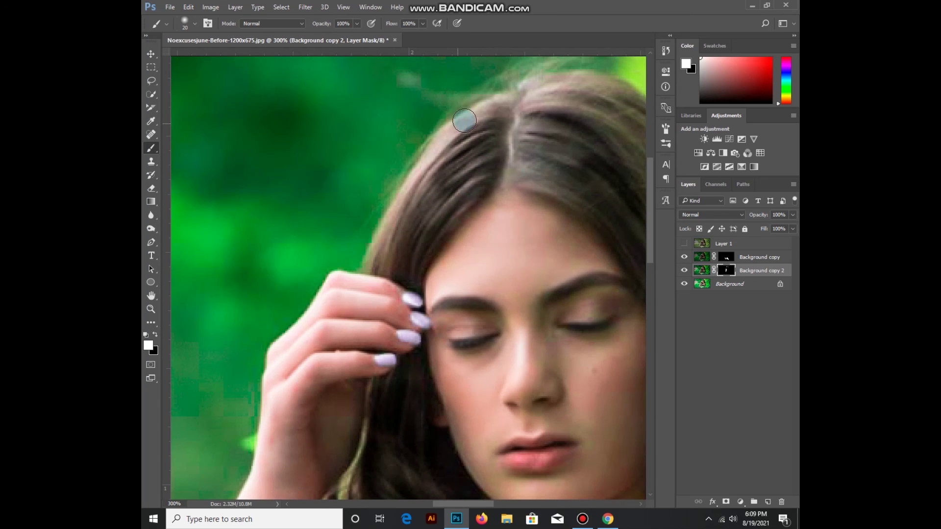
{"action": "right_click", "coordinate": [457, 138]}
{"action": "left_click", "coordinate": [437, 149]}
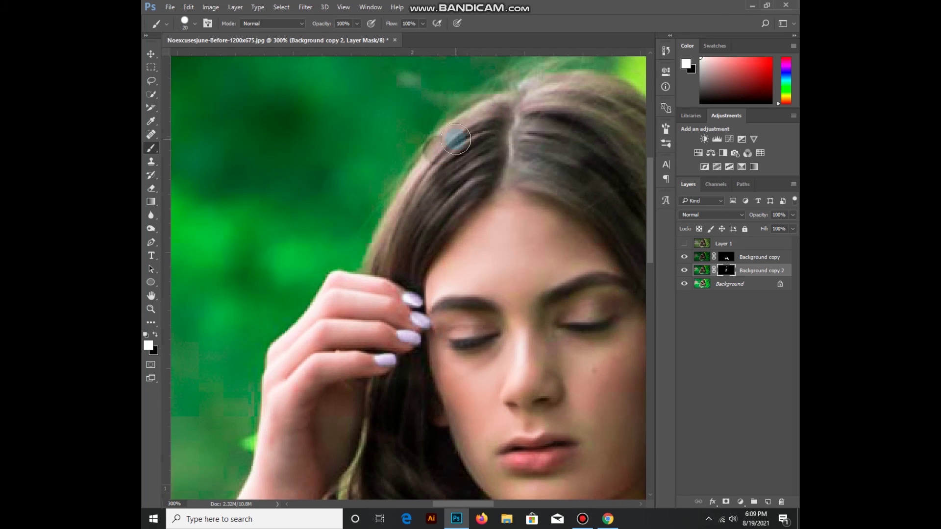
{"action": "scroll", "coordinate": [504, 177], "scroll_direction": "down", "scroll_amount": 3}
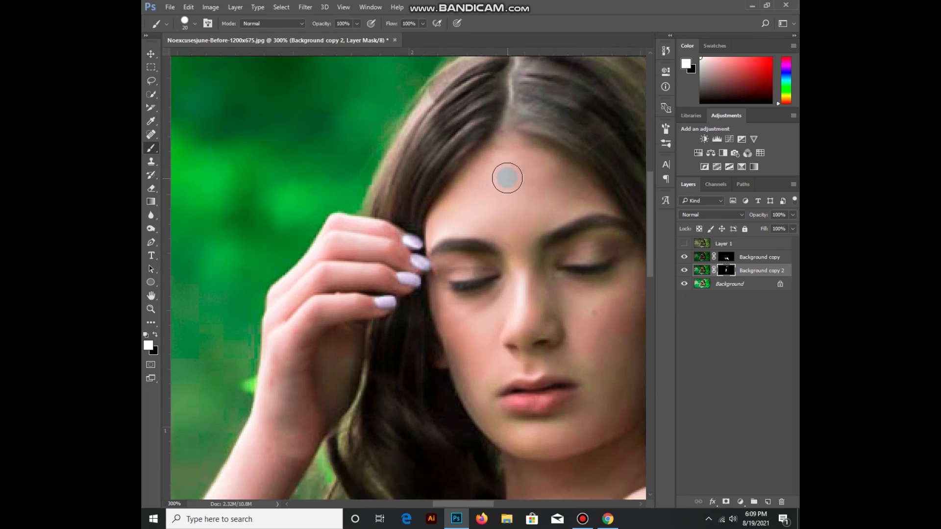
{"action": "scroll", "coordinate": [430, 168], "scroll_direction": "up", "scroll_amount": 2}
{"action": "right_click", "coordinate": [434, 166]}
{"action": "left_click", "coordinate": [468, 242]}
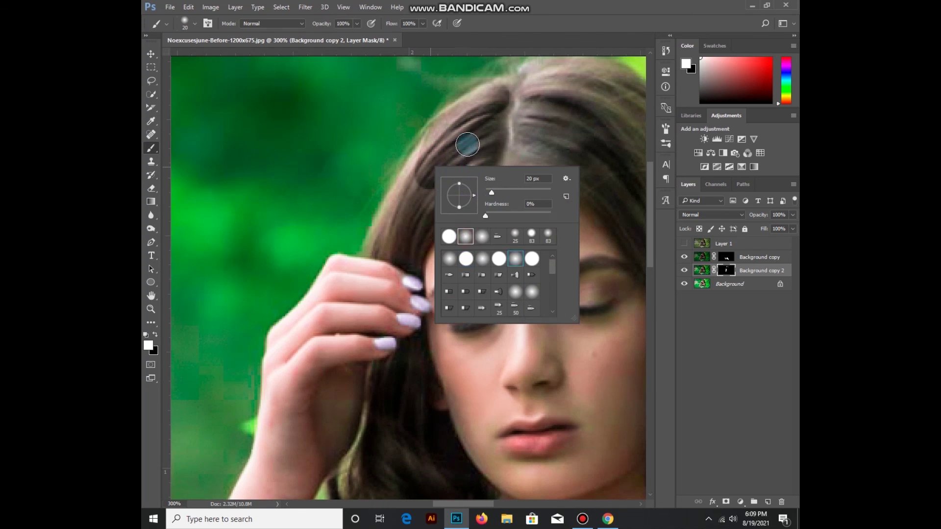
{"action": "left_click", "coordinate": [468, 144]}
{"action": "left_click_drag", "start_coordinate": [409, 258], "coordinate": [457, 129]}
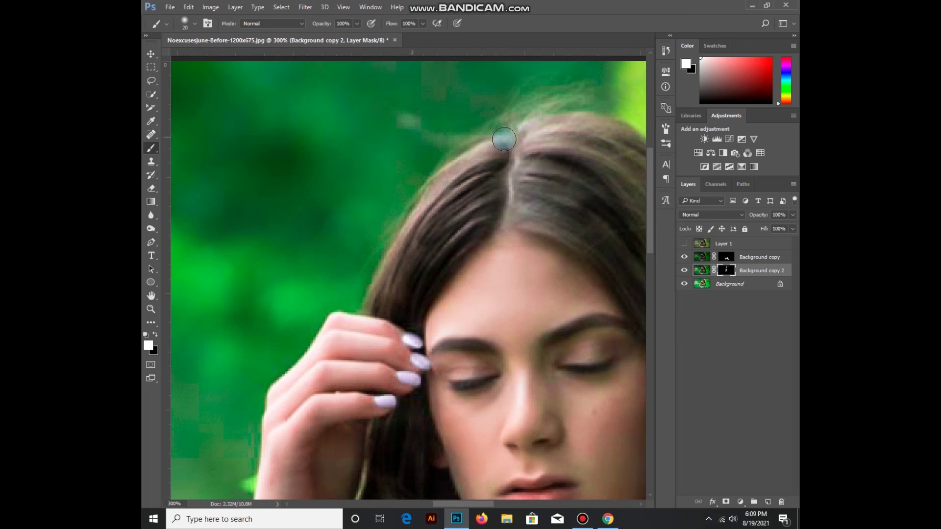
- Paint the mask over the hair right of the parting, down the side of the head, and past the cheek to the shoulder
{"action": "scroll", "coordinate": [527, 196], "scroll_direction": "up", "scroll_amount": 3}
{"action": "scroll", "coordinate": [529, 265], "scroll_direction": "left", "scroll_amount": 3}
{"action": "scroll", "coordinate": [515, 260], "scroll_direction": "right", "scroll_amount": 3}
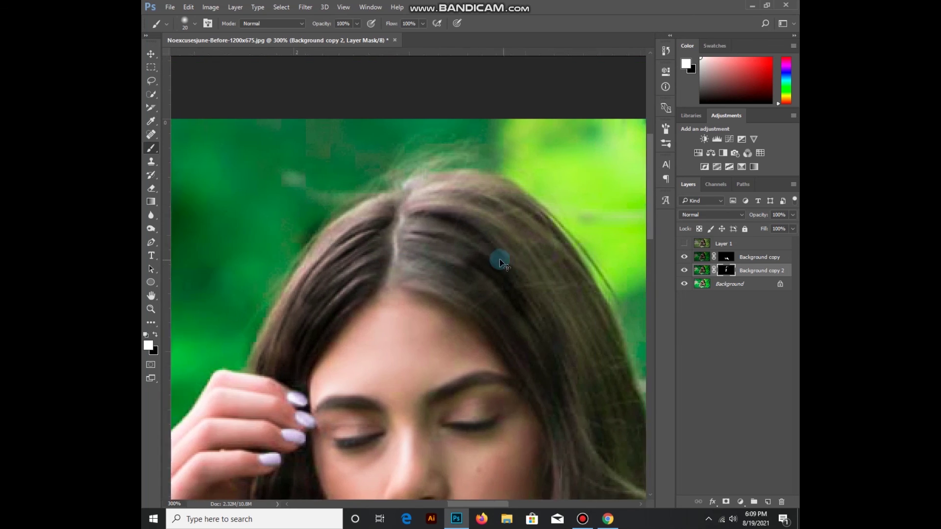
{"action": "scroll", "coordinate": [500, 257], "scroll_direction": "right", "scroll_amount": 2}
{"action": "mouse_move", "coordinate": [443, 307]}
{"action": "left_mouse_down"}
{"action": "mouse_move", "coordinate": [469, 272]}
{"action": "mouse_move", "coordinate": [458, 240]}
{"action": "mouse_move", "coordinate": [390, 202]}
{"action": "mouse_move", "coordinate": [420, 193]}
{"action": "left_mouse_up"}
{"action": "scroll", "coordinate": [445, 258], "scroll_direction": "down", "scroll_amount": 3}
{"action": "scroll", "coordinate": [445, 259], "scroll_direction": "right", "scroll_amount": 2}
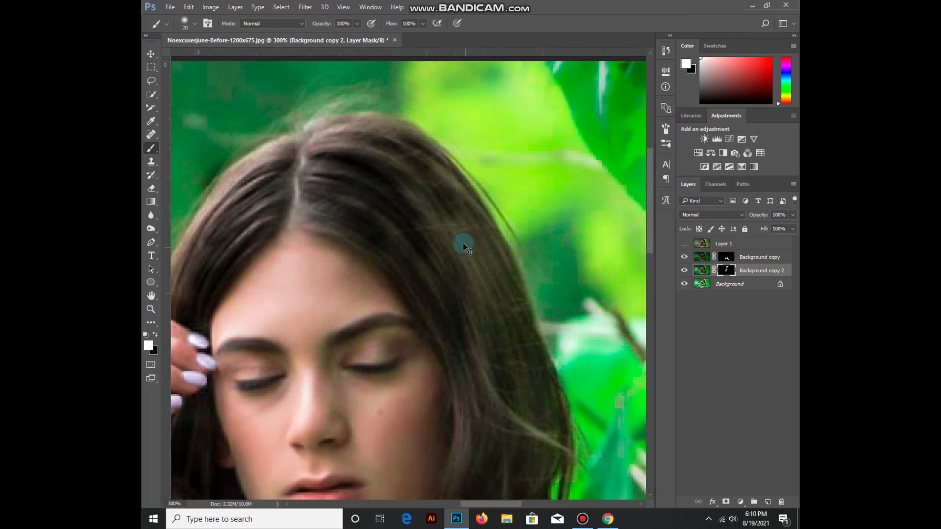
{"action": "scroll", "coordinate": [462, 244], "scroll_direction": "right", "scroll_amount": 1}
{"action": "mouse_move", "coordinate": [385, 160]}
{"action": "left_mouse_down"}
{"action": "mouse_move", "coordinate": [427, 218]}
{"action": "mouse_move", "coordinate": [462, 296]}
{"action": "mouse_move", "coordinate": [428, 261]}
{"action": "mouse_move", "coordinate": [361, 147]}
{"action": "mouse_move", "coordinate": [326, 172]}
{"action": "mouse_move", "coordinate": [410, 250]}
{"action": "left_mouse_up"}
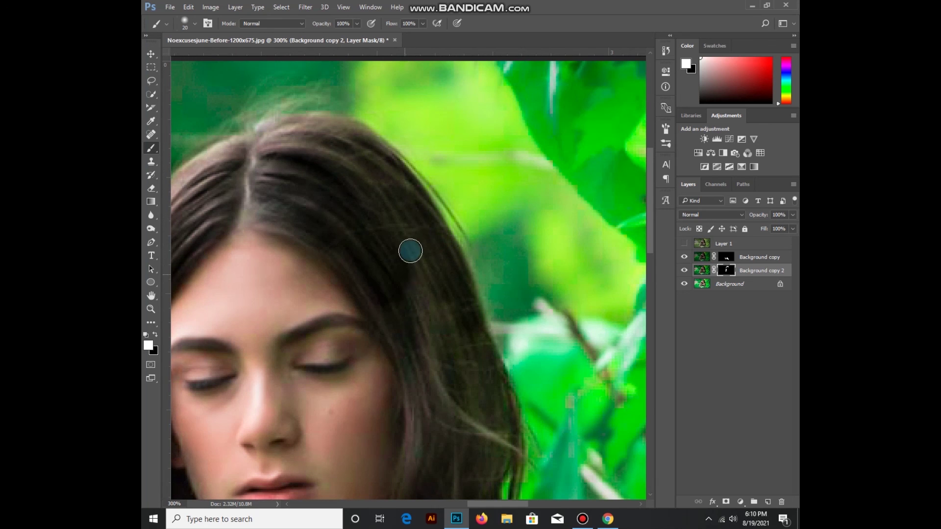
{"action": "scroll", "coordinate": [411, 240], "scroll_direction": "down", "scroll_amount": 2}
{"action": "scroll", "coordinate": [411, 240], "scroll_direction": "down", "scroll_amount": 2}
{"action": "mouse_move", "coordinate": [378, 196]}
{"action": "left_mouse_down"}
{"action": "mouse_move", "coordinate": [410, 279]}
{"action": "mouse_move", "coordinate": [435, 177]}
{"action": "mouse_move", "coordinate": [442, 223]}
{"action": "mouse_move", "coordinate": [418, 216]}
{"action": "left_mouse_up"}
{"action": "scroll", "coordinate": [426, 240], "scroll_direction": "down", "scroll_amount": 2}
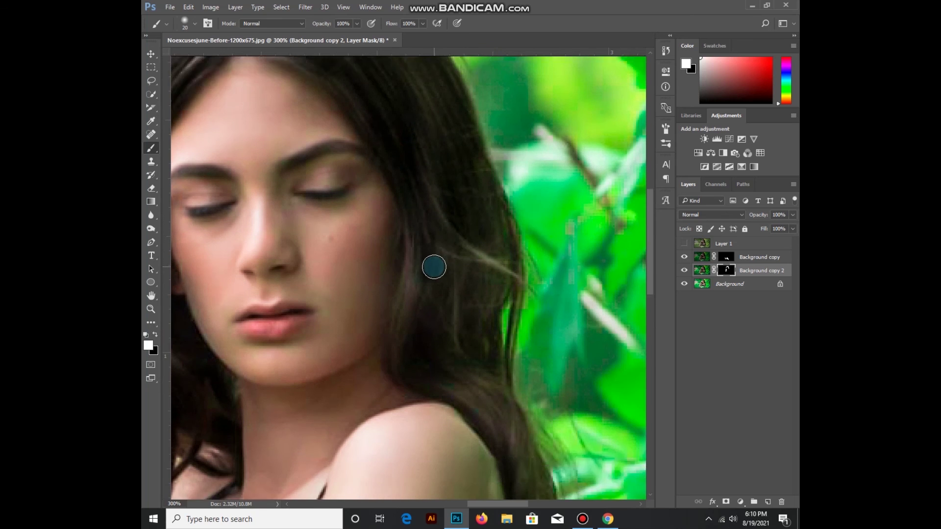
{"action": "scroll", "coordinate": [433, 264], "scroll_direction": "down", "scroll_amount": 1}
{"action": "mouse_move", "coordinate": [425, 172]}
{"action": "left_mouse_down"}
{"action": "mouse_move", "coordinate": [397, 304]}
{"action": "mouse_move", "coordinate": [453, 340]}
{"action": "mouse_move", "coordinate": [504, 182]}
{"action": "mouse_move", "coordinate": [502, 319]}
{"action": "mouse_move", "coordinate": [477, 231]}
{"action": "mouse_move", "coordinate": [442, 204]}
{"action": "left_mouse_up"}
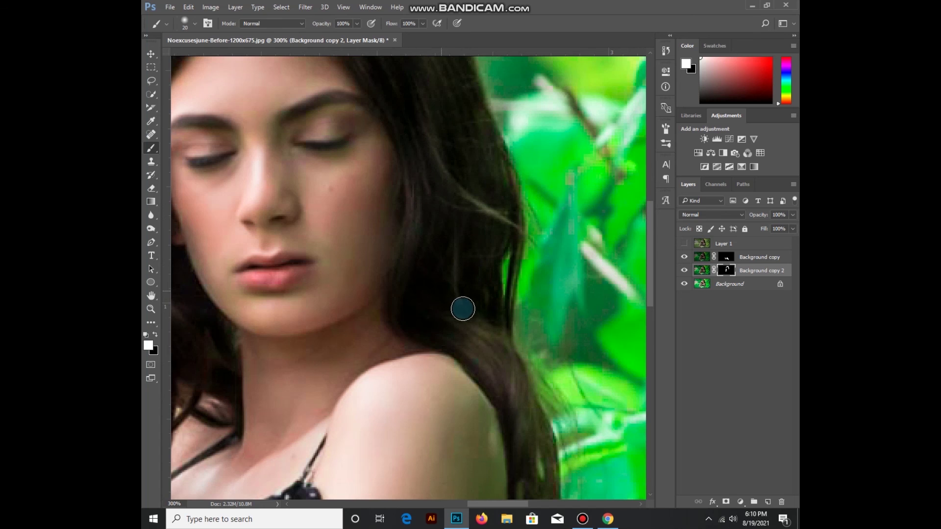
{"action": "scroll", "coordinate": [483, 294], "scroll_direction": "down", "scroll_amount": 1}
{"action": "scroll", "coordinate": [463, 216], "scroll_direction": "down", "scroll_amount": 1}
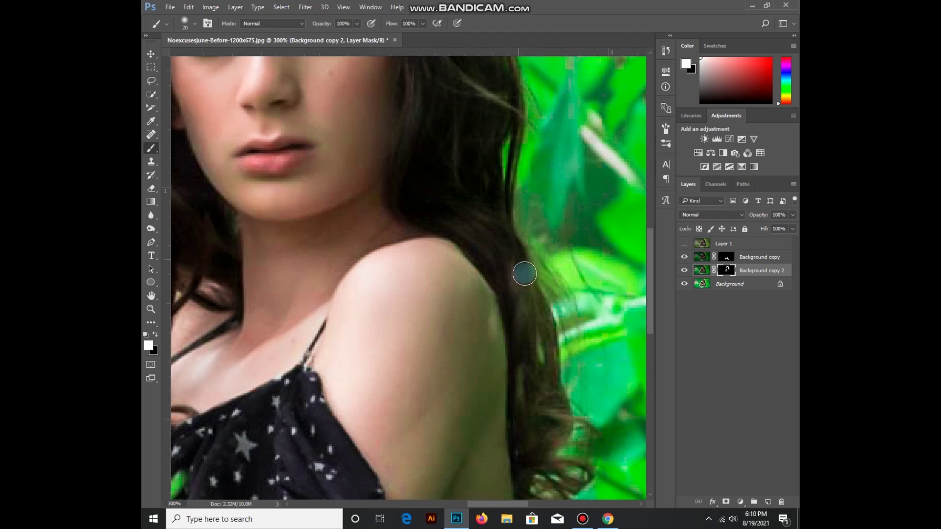
{"action": "scroll", "coordinate": [520, 279], "scroll_direction": "down", "scroll_amount": 1}
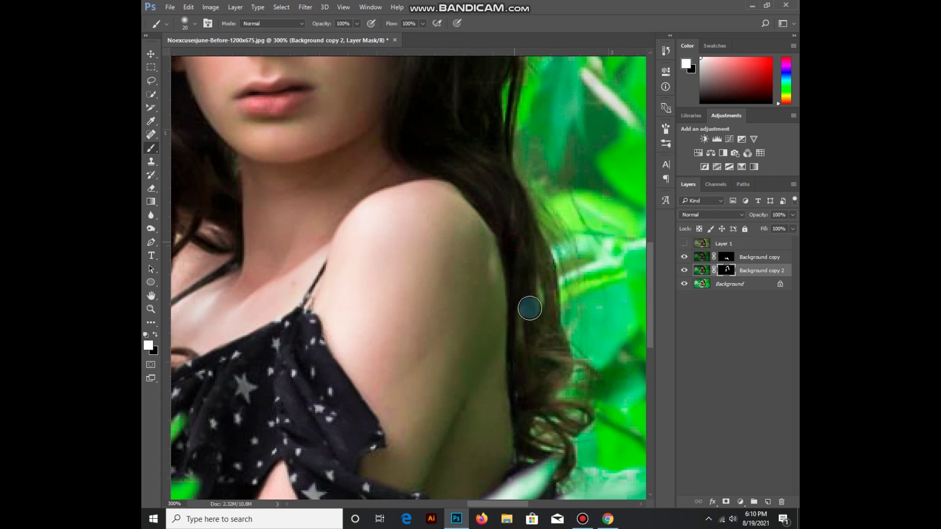
{"action": "scroll", "coordinate": [539, 289], "scroll_direction": "down", "scroll_amount": 1}
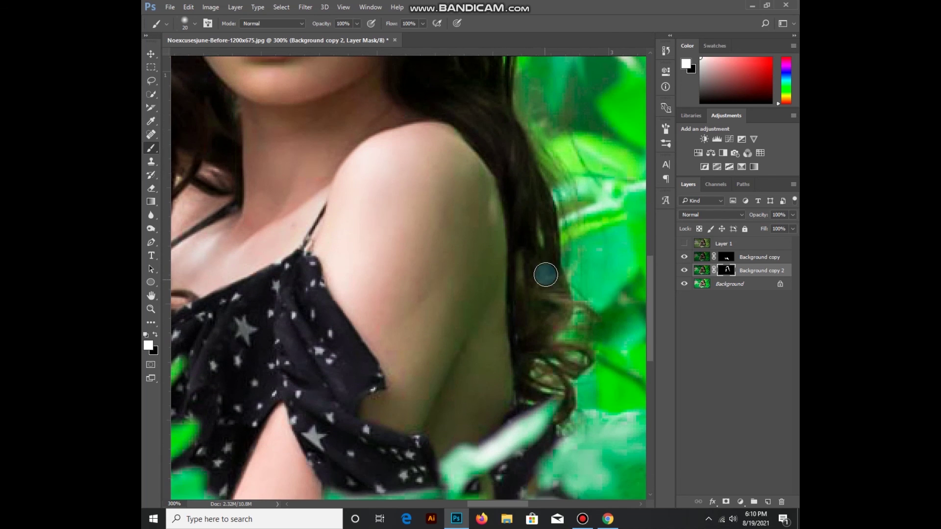
{"action": "scroll", "coordinate": [549, 316], "scroll_direction": "down", "scroll_amount": 1}
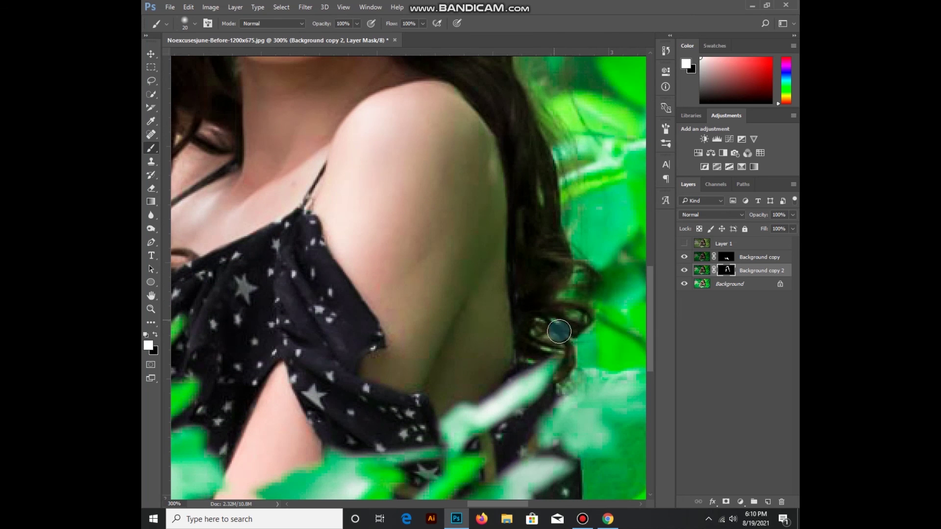
{"action": "scroll", "coordinate": [551, 323], "scroll_direction": "down", "scroll_amount": 1}
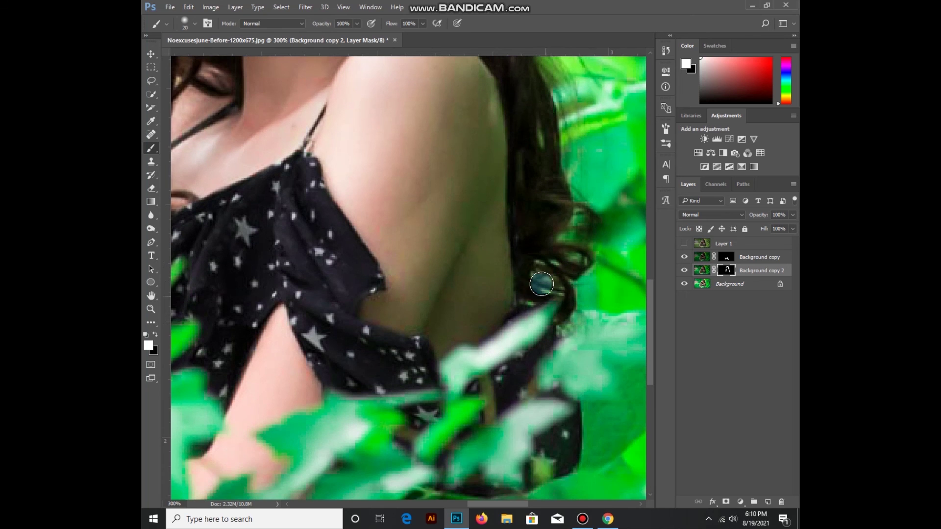
{"action": "scroll", "coordinate": [543, 235], "scroll_direction": "up", "scroll_amount": 1}
{"action": "scroll", "coordinate": [541, 216], "scroll_direction": "up", "scroll_amount": 1}
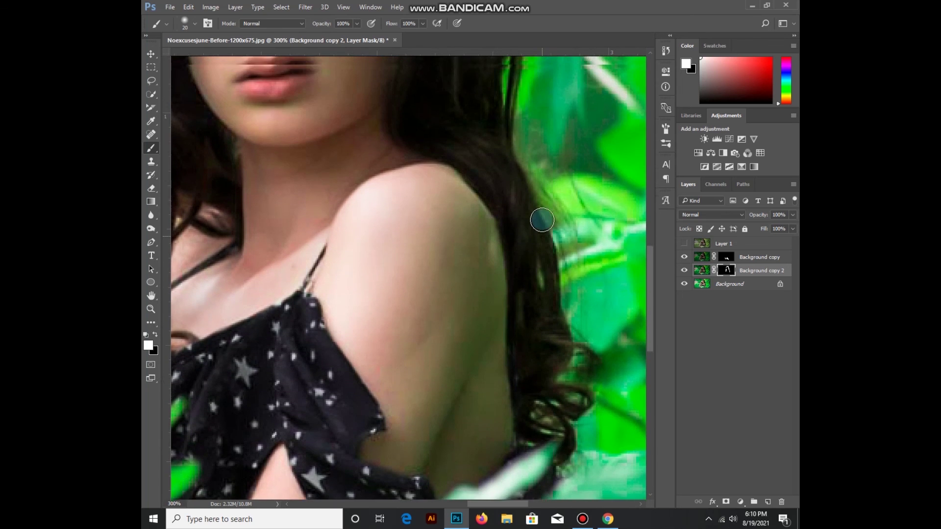
{"action": "scroll", "coordinate": [539, 218], "scroll_direction": "up", "scroll_amount": 1}
{"action": "scroll", "coordinate": [536, 219], "scroll_direction": "up", "scroll_amount": 1}
{"action": "scroll", "coordinate": [489, 235], "scroll_direction": "up", "scroll_amount": 1}
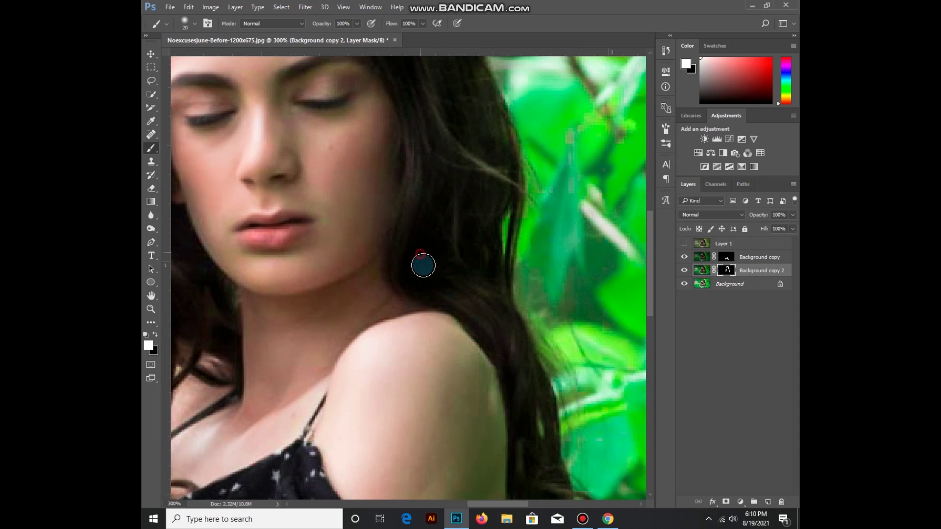
{"action": "scroll", "coordinate": [429, 245], "scroll_direction": "up", "scroll_amount": 1}
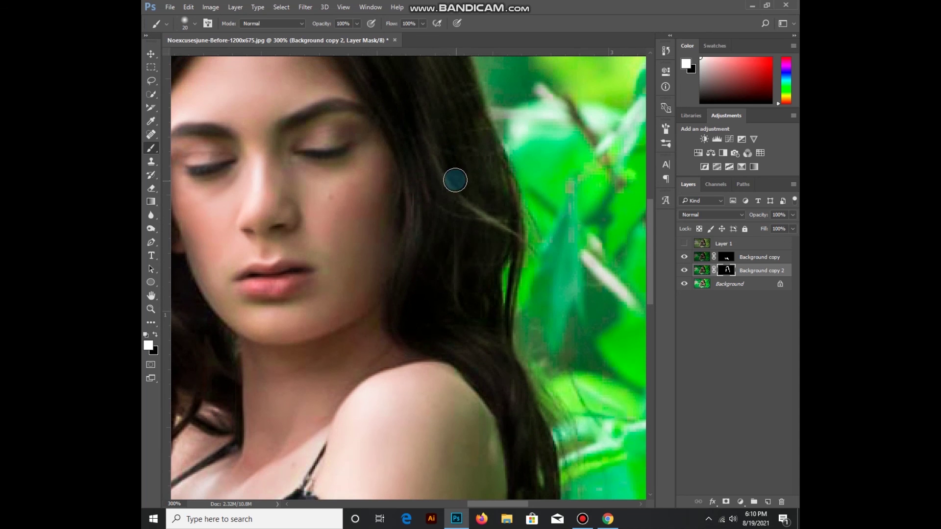
{"action": "scroll", "coordinate": [467, 206], "scroll_direction": "up", "scroll_amount": 3}
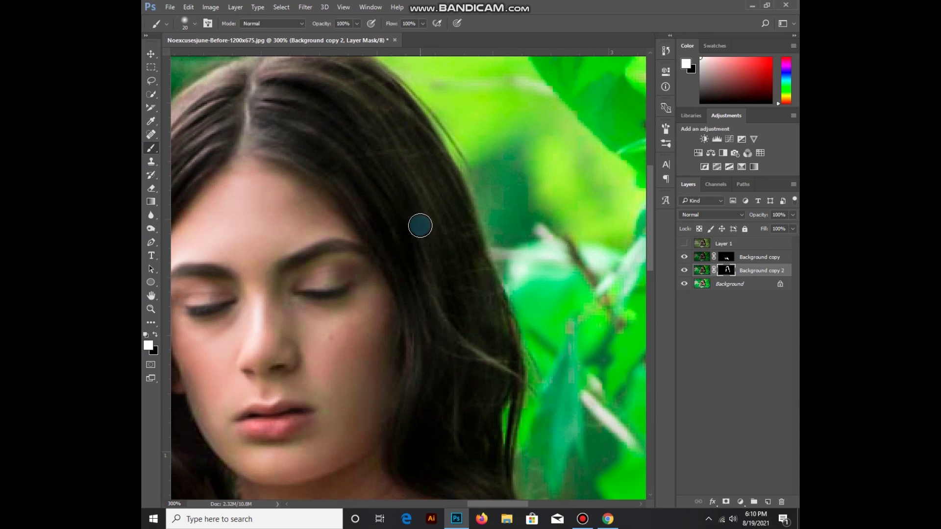
- Set a 10 px soft round brush and darken the inner end of the left eyebrow
{"action": "right_click", "coordinate": [259, 262]}
{"action": "left_click", "coordinate": [294, 332]}
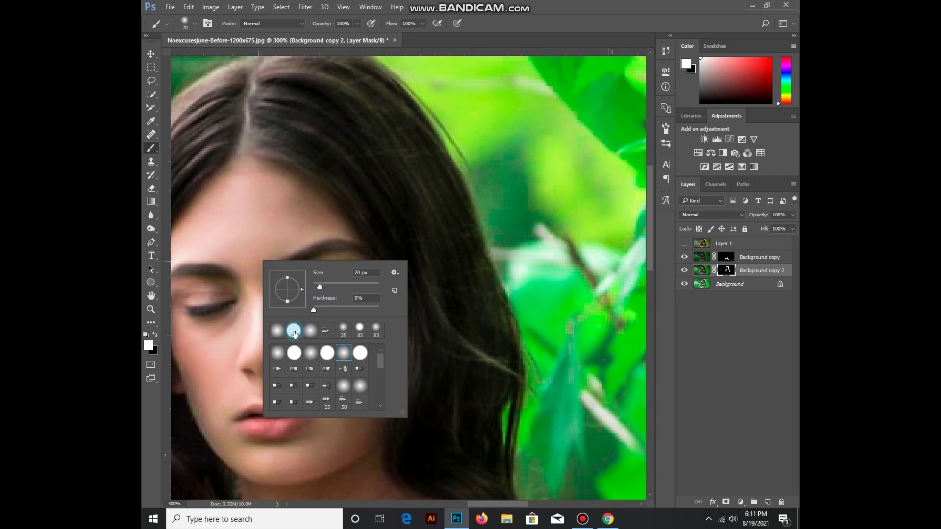
{"action": "double_click", "coordinate": [360, 273]}
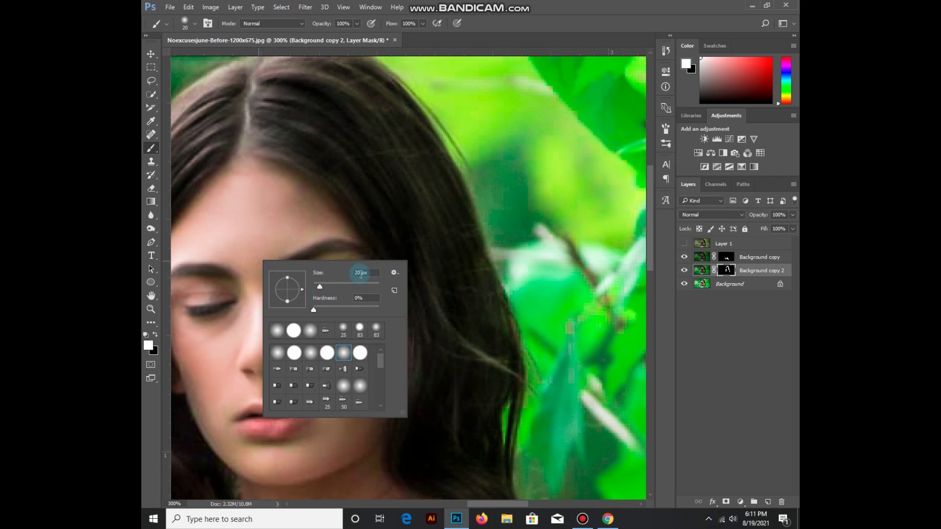
{"action": "type", "text": "10"}
{"action": "key", "text": "Return"}
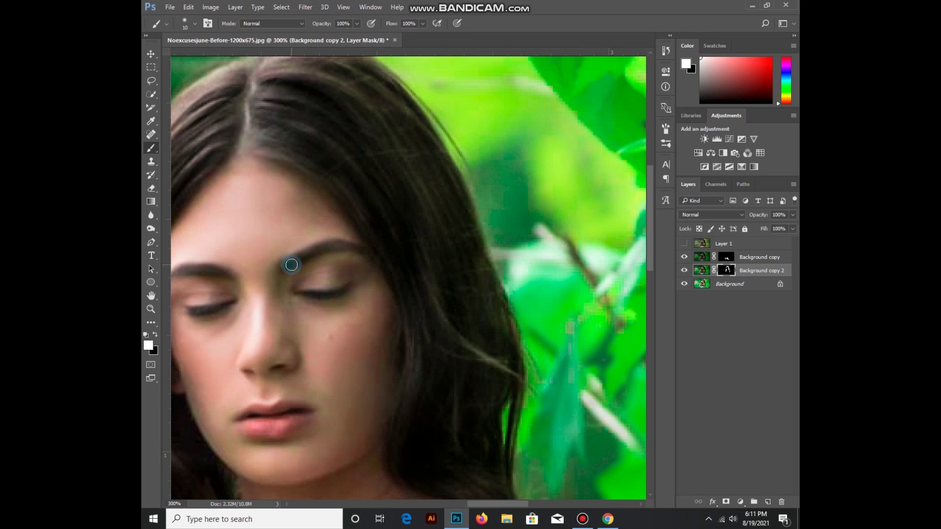
{"action": "mouse_move", "coordinate": [297, 260]}
{"action": "left_mouse_down"}
{"action": "mouse_move", "coordinate": [319, 248]}
{"action": "mouse_move", "coordinate": [355, 249]}
{"action": "mouse_move", "coordinate": [362, 260]}
{"action": "left_mouse_up"}
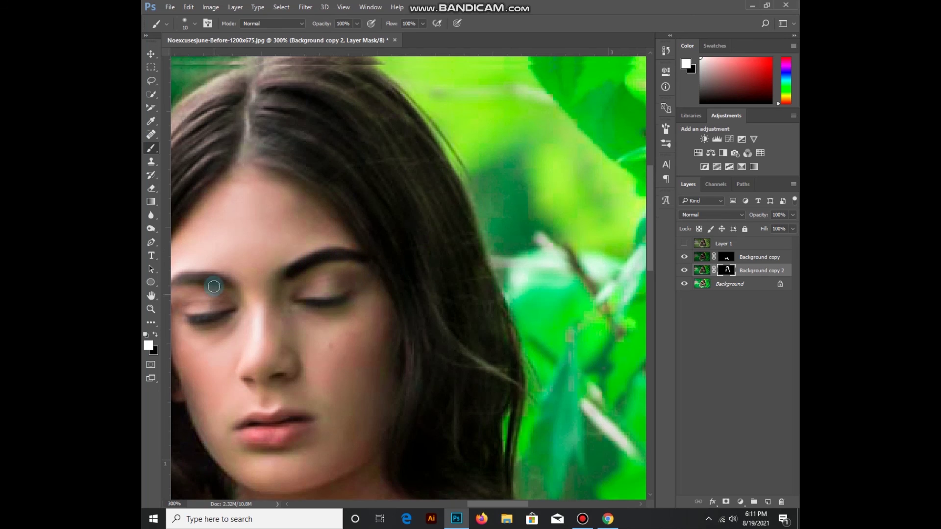
- Switch to a 5 px brush and paint the left eyebrow and eyelash line
{"action": "scroll", "coordinate": [215, 285], "scroll_direction": "up", "scroll_amount": 3}
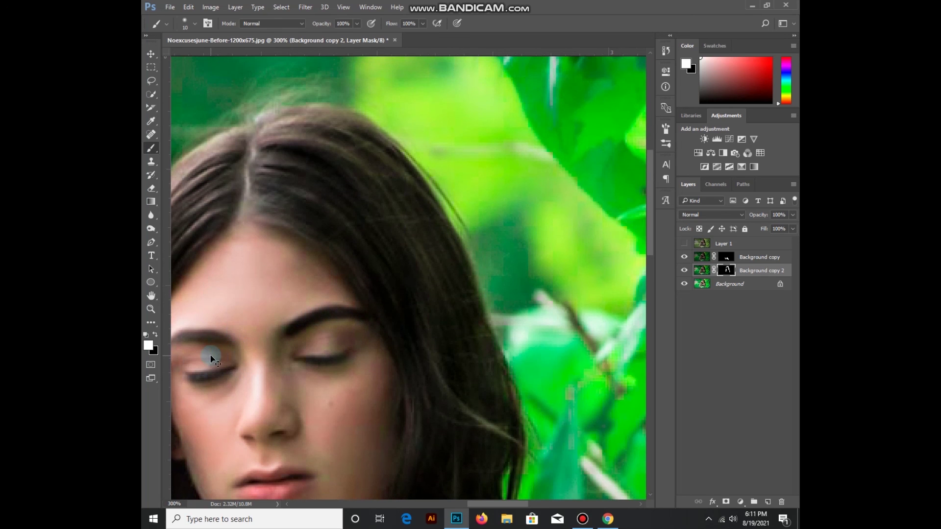
{"action": "scroll", "coordinate": [212, 359], "scroll_direction": "left", "scroll_amount": 5}
{"action": "right_click", "coordinate": [334, 339]}
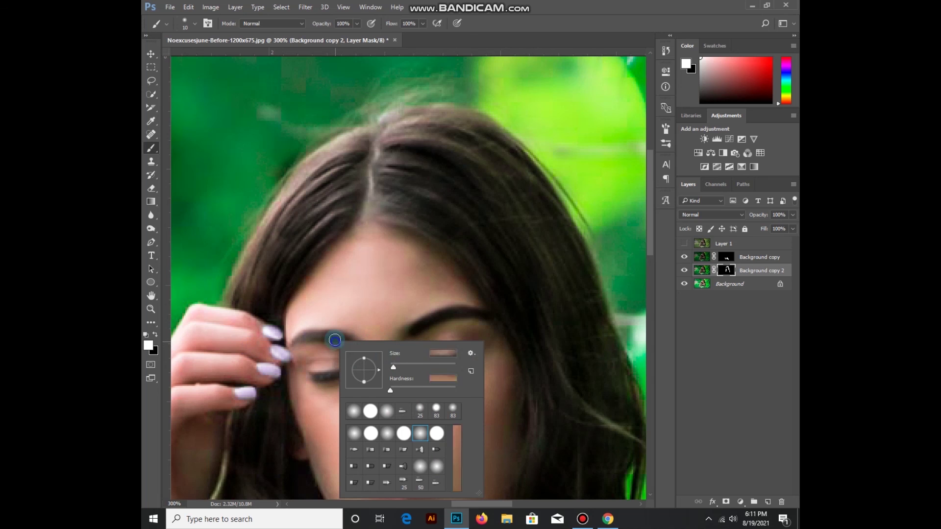
{"action": "double_click", "coordinate": [434, 352]}
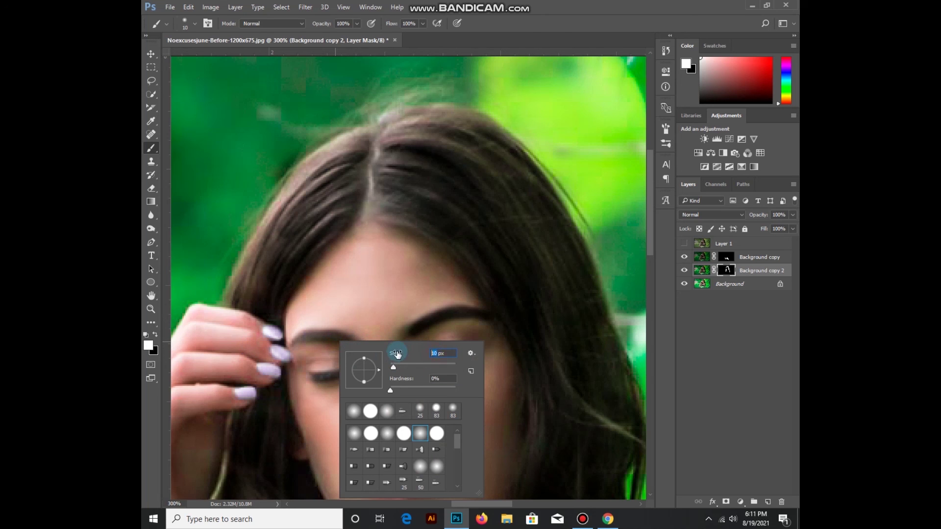
{"action": "type", "text": "5"}
{"action": "key", "text": "Return"}
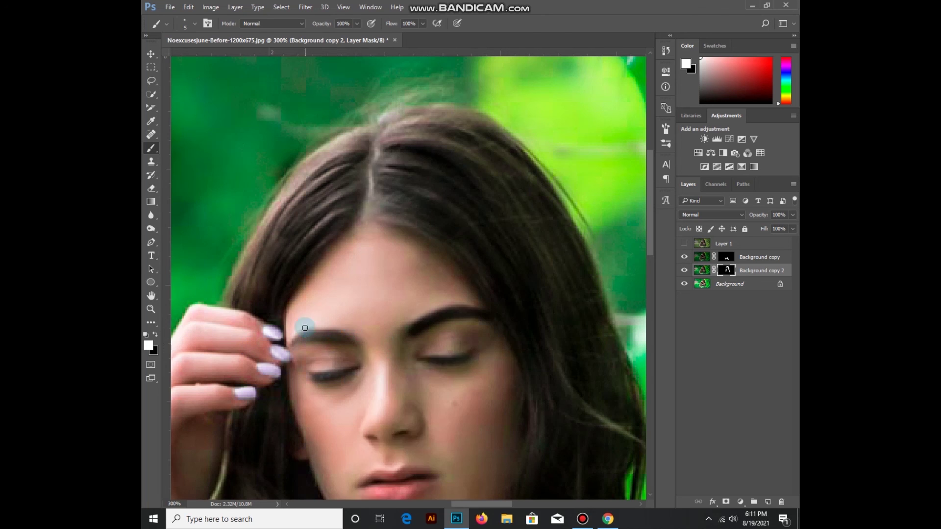
{"action": "left_click_drag", "start_coordinate": [350, 341], "coordinate": [304, 338]}
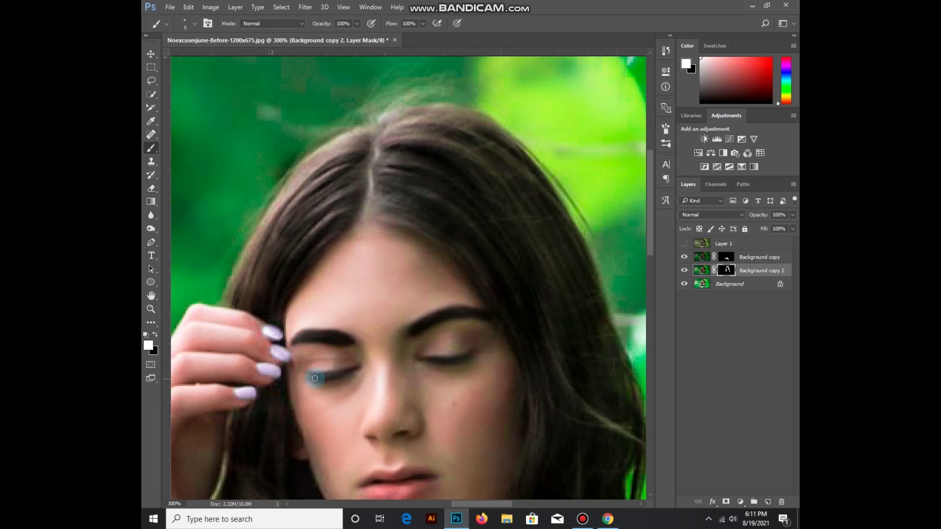
{"action": "mouse_move", "coordinate": [325, 376]}
{"action": "left_mouse_down"}
{"action": "mouse_move", "coordinate": [466, 355]}
{"action": "mouse_move", "coordinate": [428, 363]}
{"action": "mouse_move", "coordinate": [451, 362]}
{"action": "left_mouse_up"}
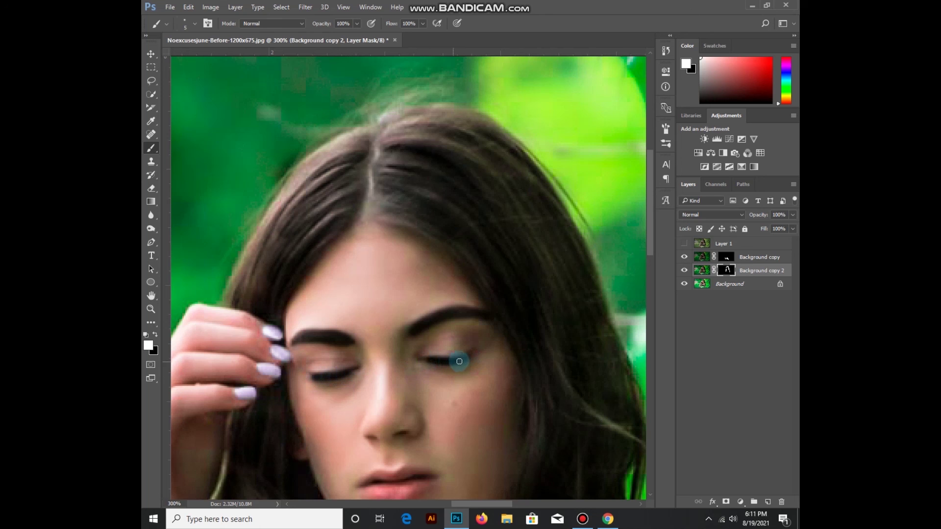
{"action": "scroll", "coordinate": [485, 390], "scroll_direction": "down", "scroll_amount": 3}
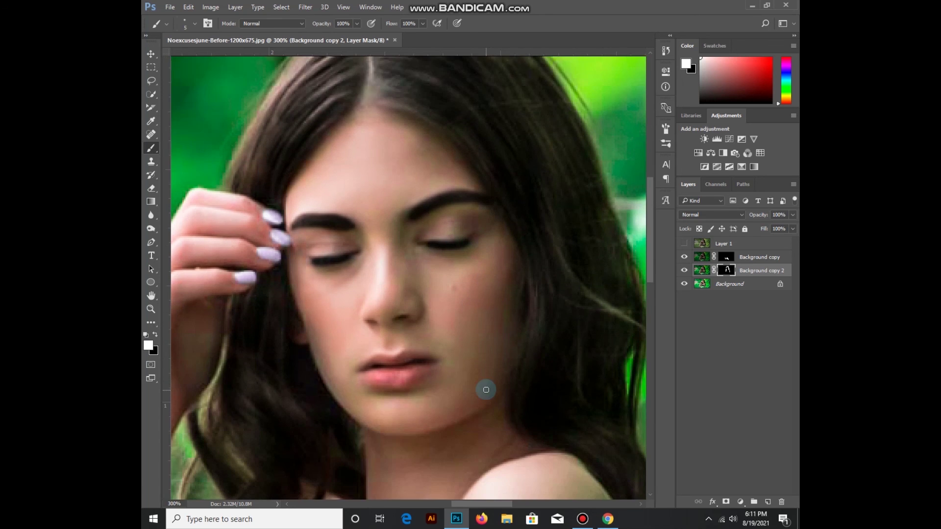
{"action": "scroll", "coordinate": [486, 388], "scroll_direction": "down", "scroll_amount": 2}
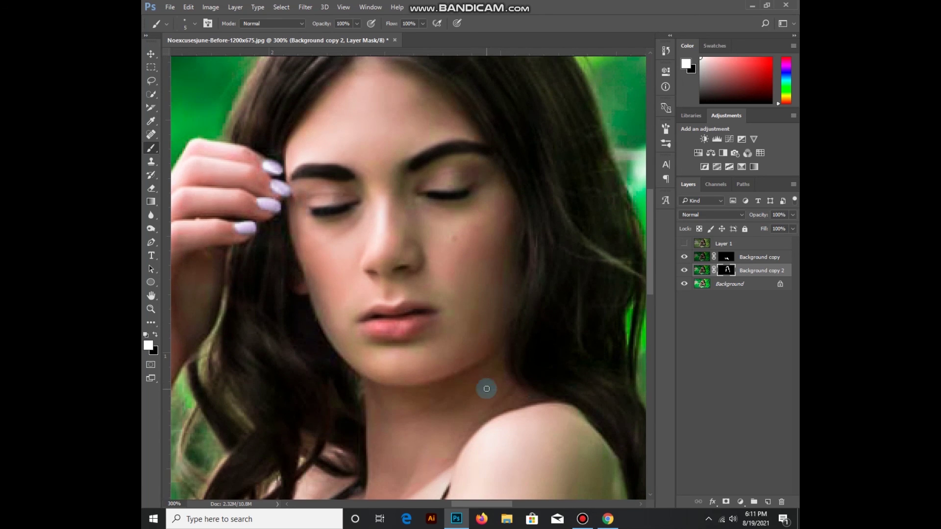
- Set the brush size to 3 px
{"action": "right_click", "coordinate": [470, 197]}
{"action": "mouse_move", "coordinate": [567, 211]}
{"action": "left_mouse_down"}
{"action": "mouse_move", "coordinate": [555, 209]}
{"action": "mouse_move", "coordinate": [564, 226]}
{"action": "left_mouse_up"}
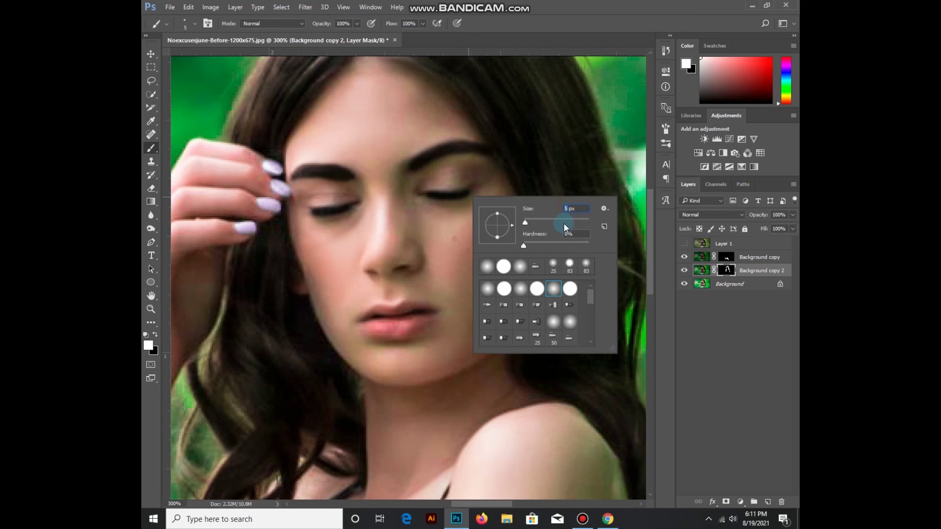
{"action": "type", "text": "3"}
{"action": "left_click", "coordinate": [492, 238]}
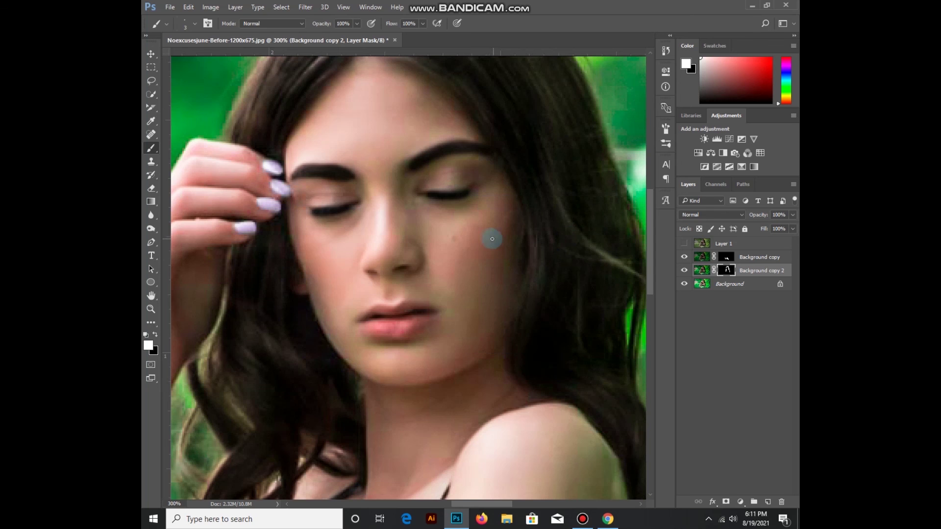
- At 600% zoom, paint the right eyelash line on the mask, extending its outer end
{"action": "key", "text": "ctrl+plus"}
{"action": "key", "text": "ctrl+plus"}
{"action": "key", "text": "ctrl+plus"}
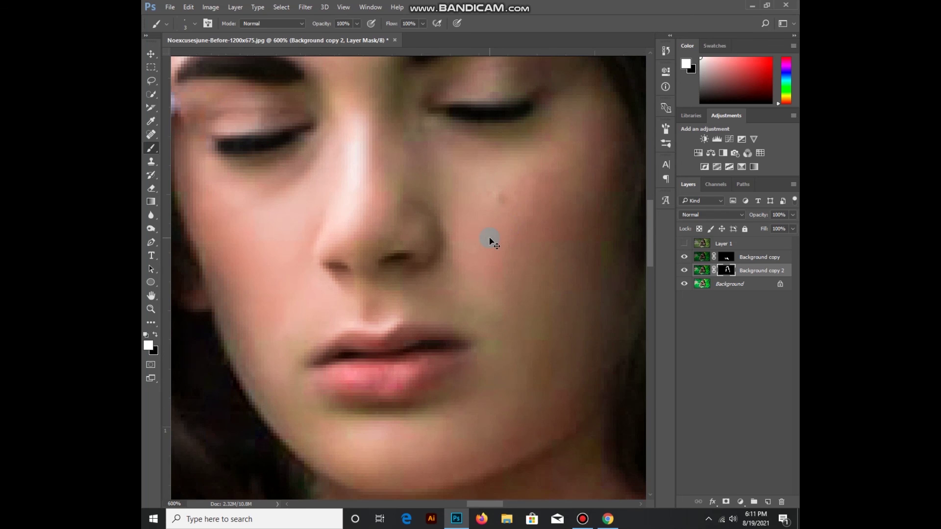
{"action": "scroll", "coordinate": [512, 240], "scroll_direction": "up", "scroll_amount": 4}
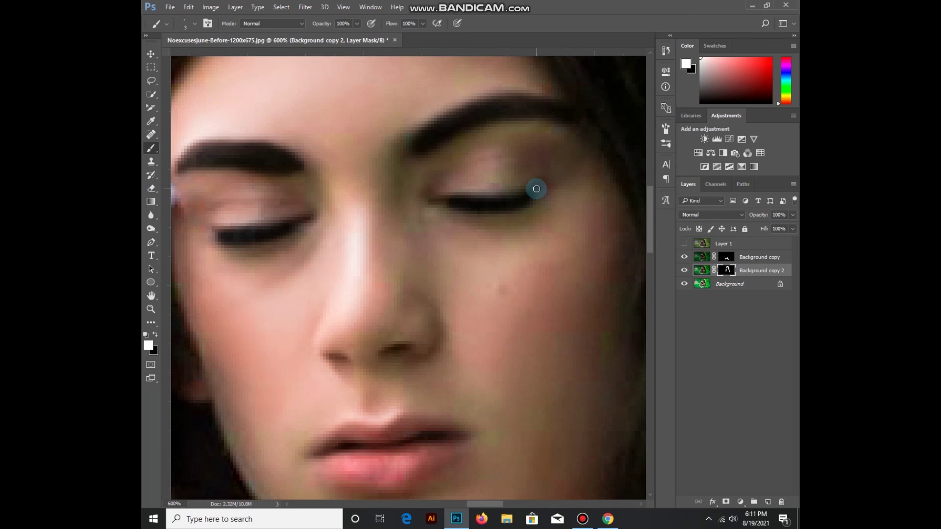
{"action": "left_click_drag", "start_coordinate": [537, 189], "coordinate": [440, 207]}
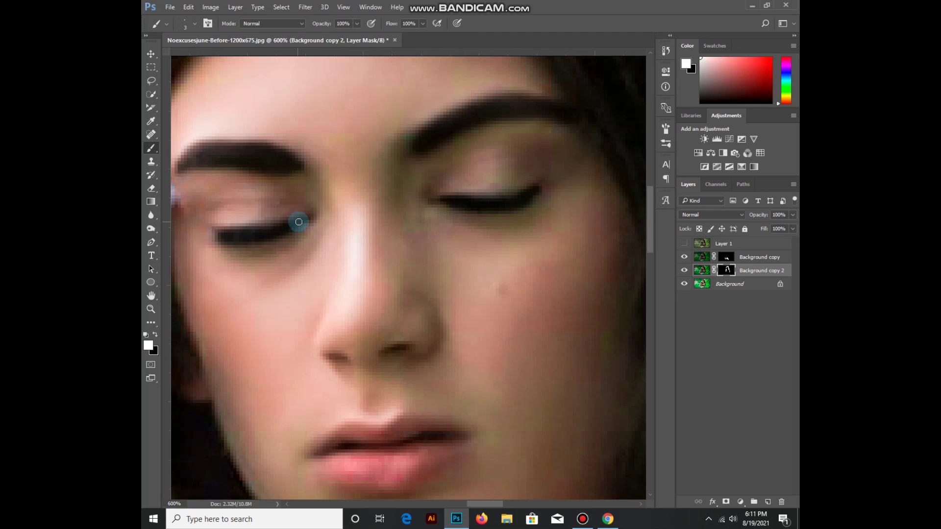
{"action": "scroll", "coordinate": [503, 279], "scroll_direction": "up", "scroll_amount": 1}
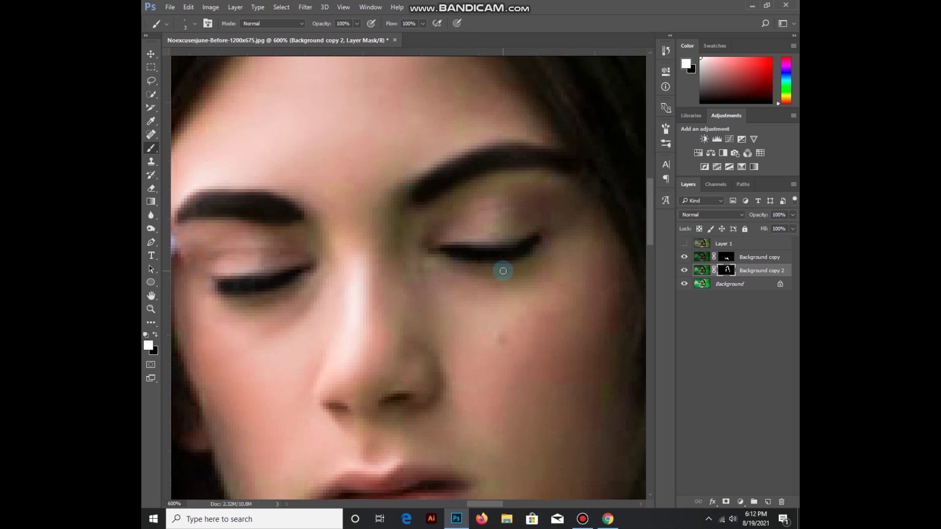
{"action": "scroll", "coordinate": [458, 252], "scroll_direction": "up", "scroll_amount": 1}
{"action": "scroll", "coordinate": [458, 273], "scroll_direction": "down", "scroll_amount": 1}
{"action": "scroll", "coordinate": [457, 269], "scroll_direction": "down", "scroll_amount": 2}
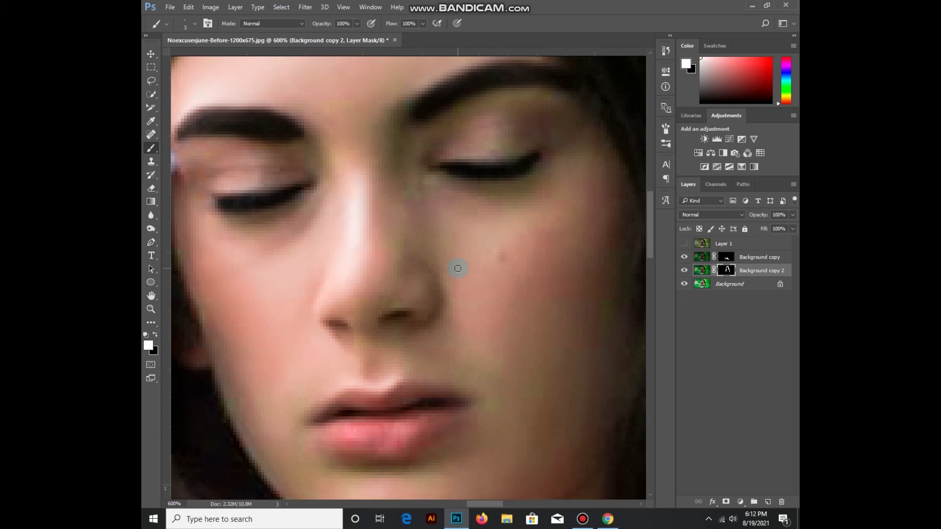
{"action": "scroll", "coordinate": [457, 268], "scroll_direction": "down", "scroll_amount": 3}
{"action": "scroll", "coordinate": [457, 268], "scroll_direction": "down", "scroll_amount": 2}
{"action": "scroll", "coordinate": [458, 270], "scroll_direction": "down", "scroll_amount": 1}
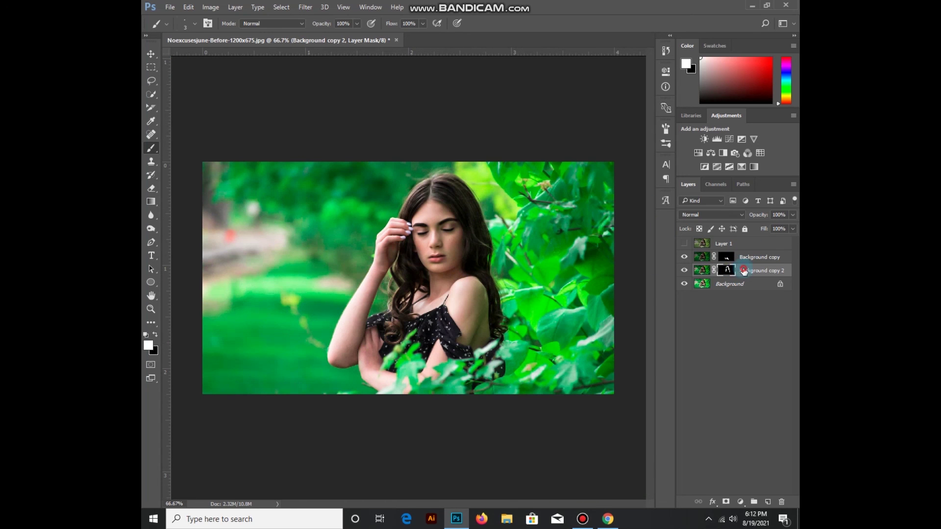
- Set Background copy 2's opacity to 85% in its Blending Options
{"action": "left_click", "coordinate": [748, 271]}
{"action": "double_click", "coordinate": [784, 271]}
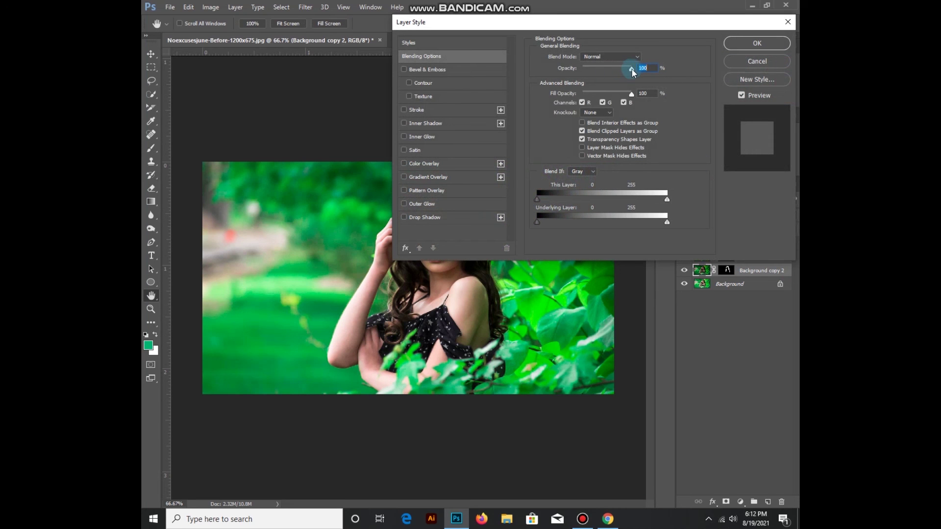
{"action": "left_click_drag", "start_coordinate": [629, 70], "coordinate": [626, 70]}
{"action": "left_click", "coordinate": [757, 43]}
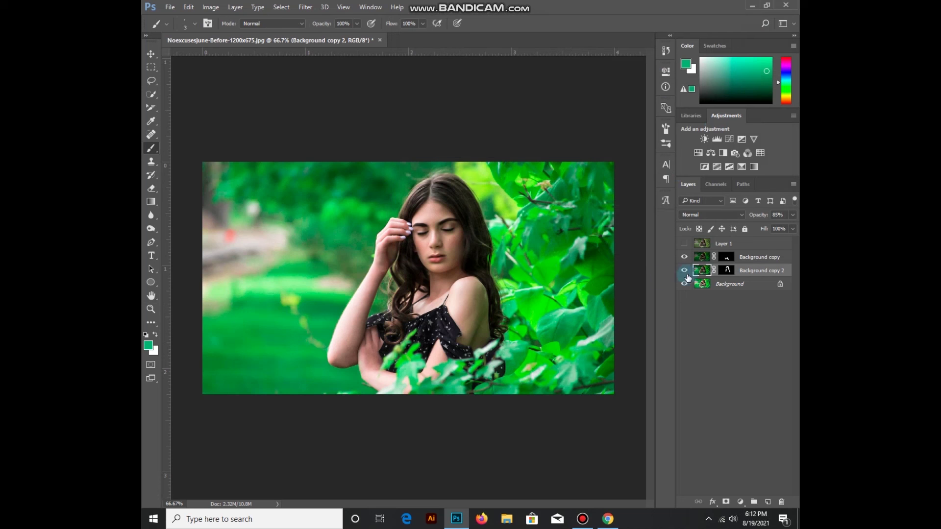
- Hide Background copy and copy 2 to compare, then show copy 2 again
{"action": "left_click", "coordinate": [684, 257]}
{"action": "left_click", "coordinate": [684, 271]}
{"action": "left_click", "coordinate": [684, 271]}
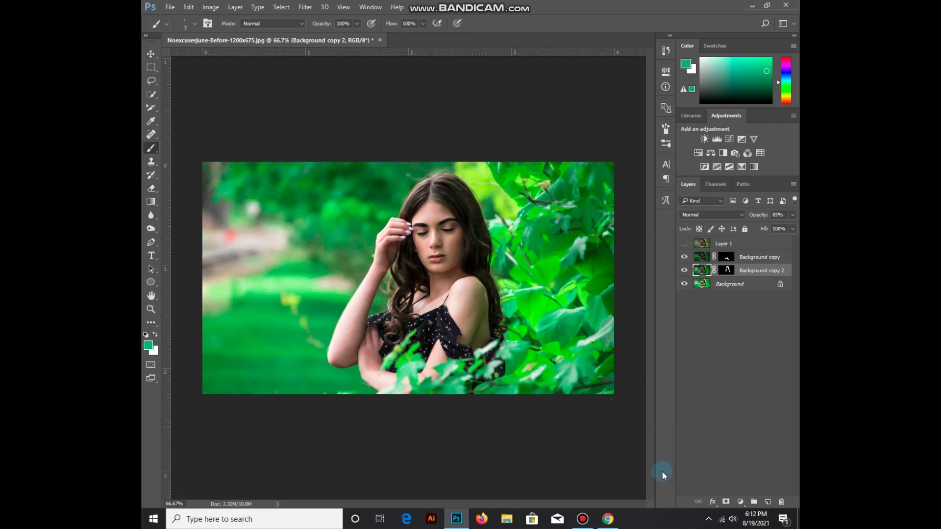
- Save the portrait to the Desktop as PNG 'Noexcusesjune-Before-1200x675' with default PNG options
{"action": "left_click", "coordinate": [171, 6]}
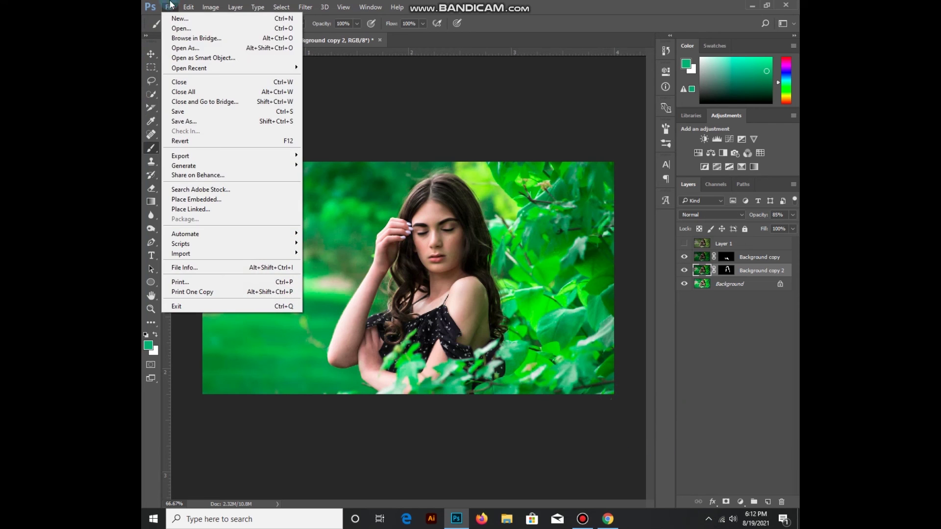
{"action": "left_click", "coordinate": [179, 28]}
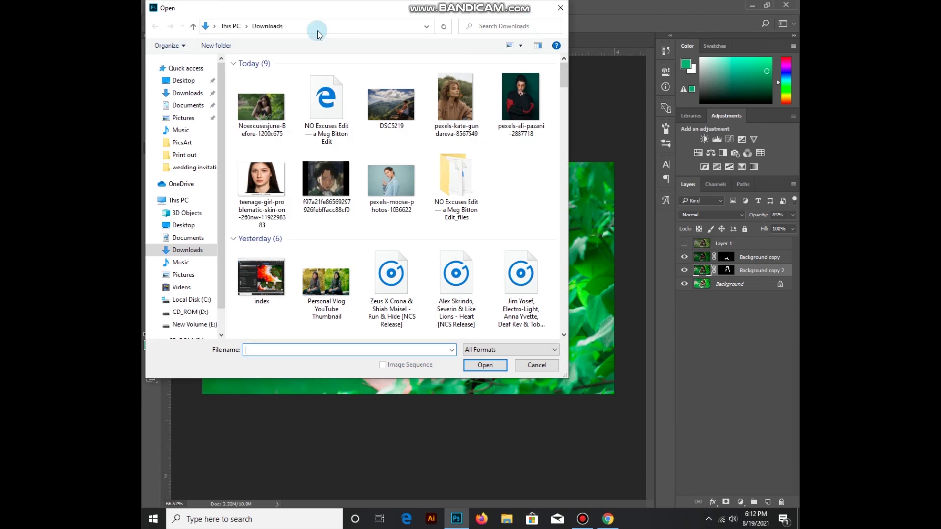
{"action": "left_click", "coordinate": [559, 8]}
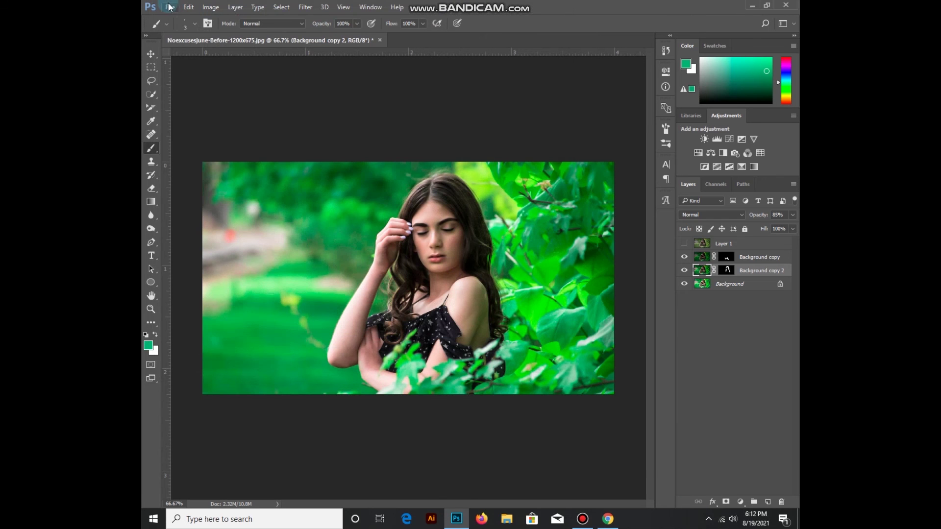
{"action": "left_click", "coordinate": [170, 7]}
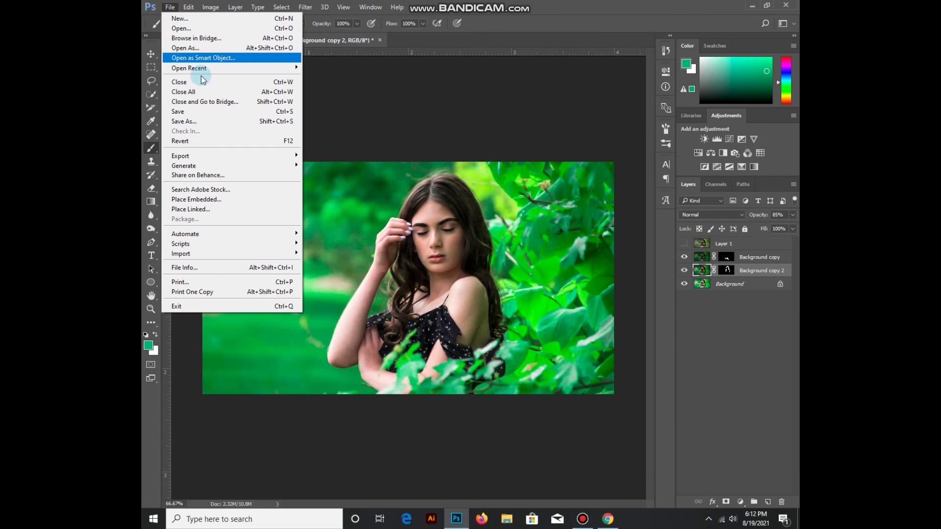
{"action": "left_click", "coordinate": [210, 121]}
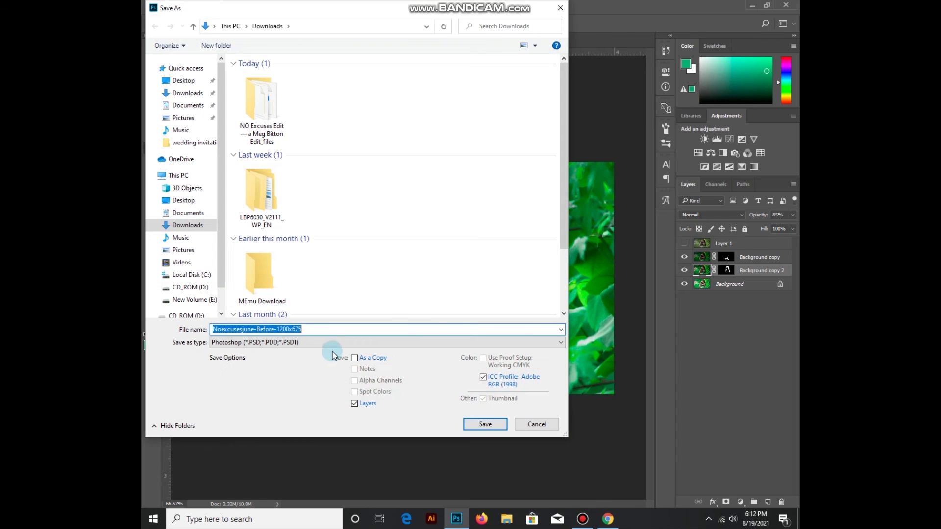
{"action": "left_click", "coordinate": [334, 342]}
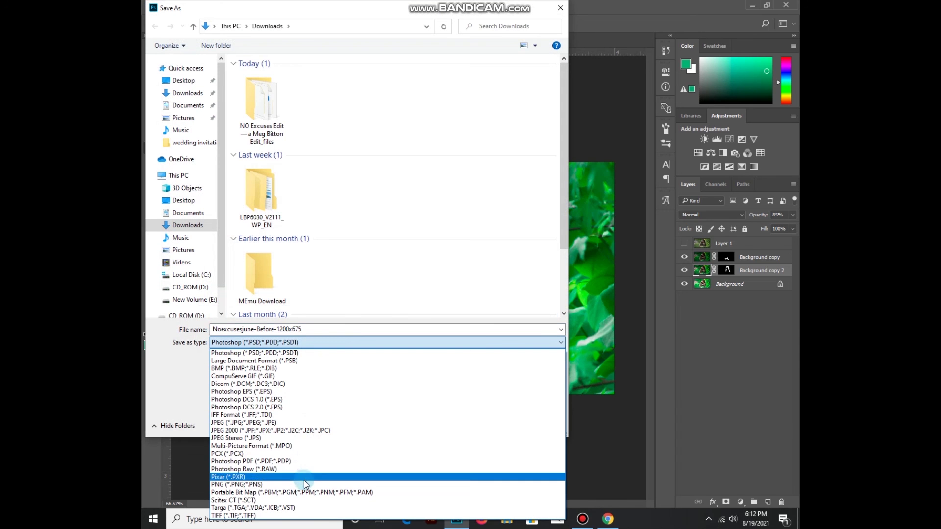
{"action": "left_click", "coordinate": [304, 485]}
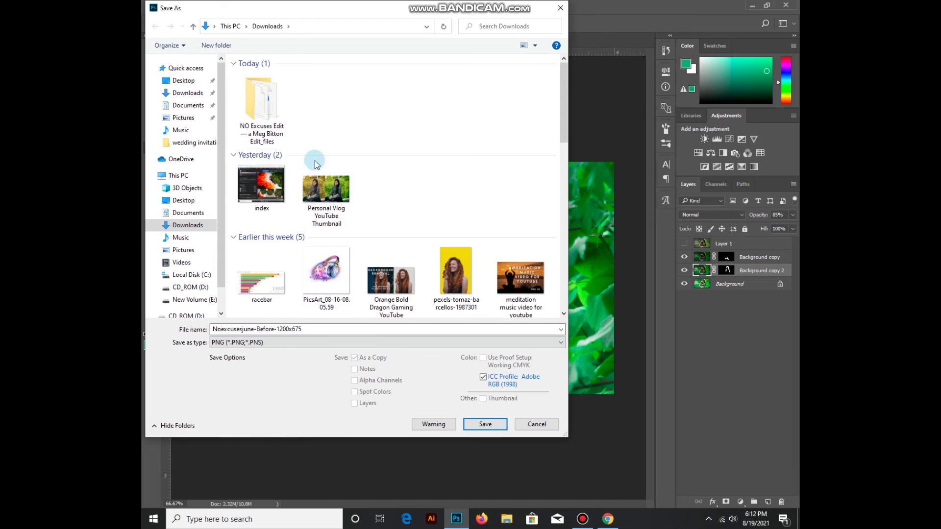
{"action": "mouse_move", "coordinate": [186, 189]}
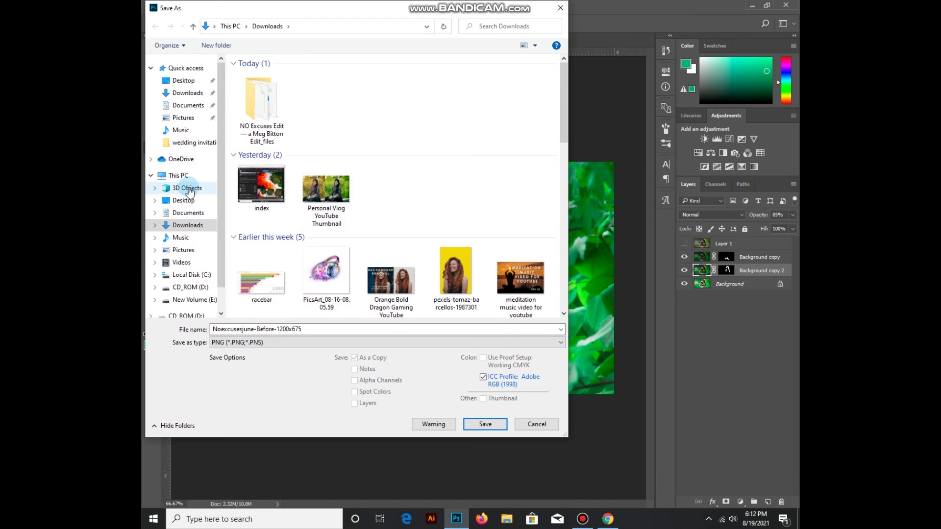
{"action": "left_click", "coordinate": [185, 200]}
{"action": "left_click", "coordinate": [479, 422]}
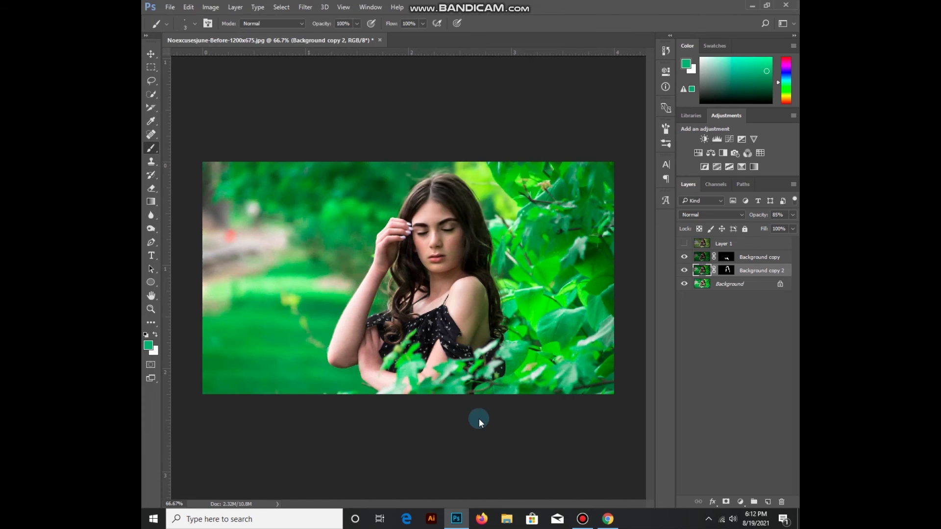
{"action": "left_click", "coordinate": [510, 168]}
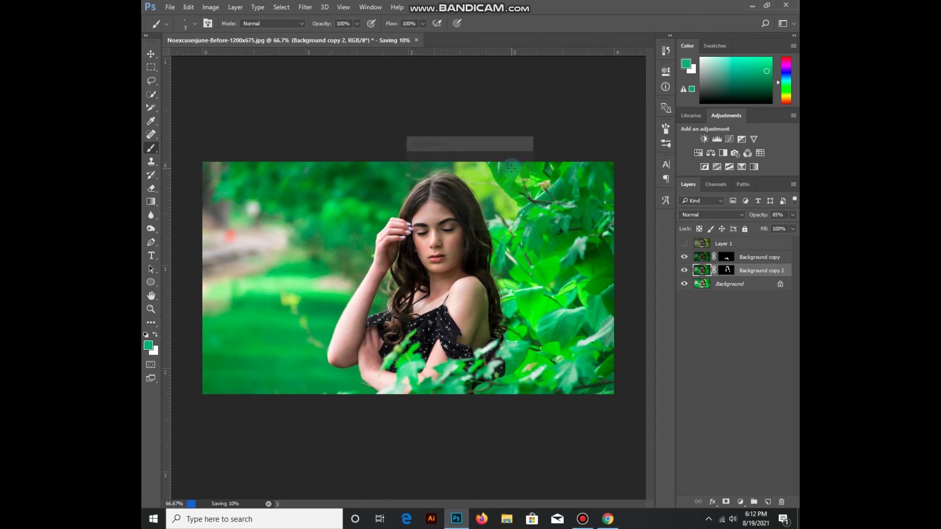